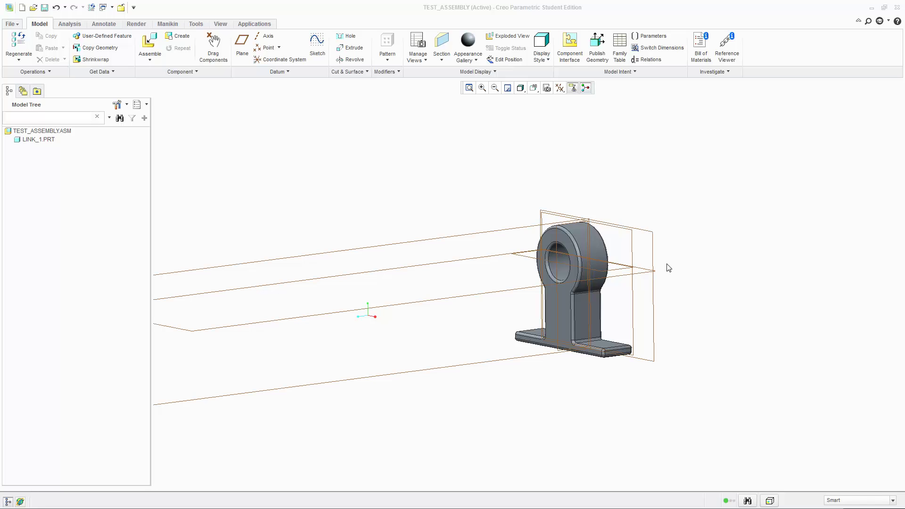
{"action": "key", "text": "ctrl+d"}
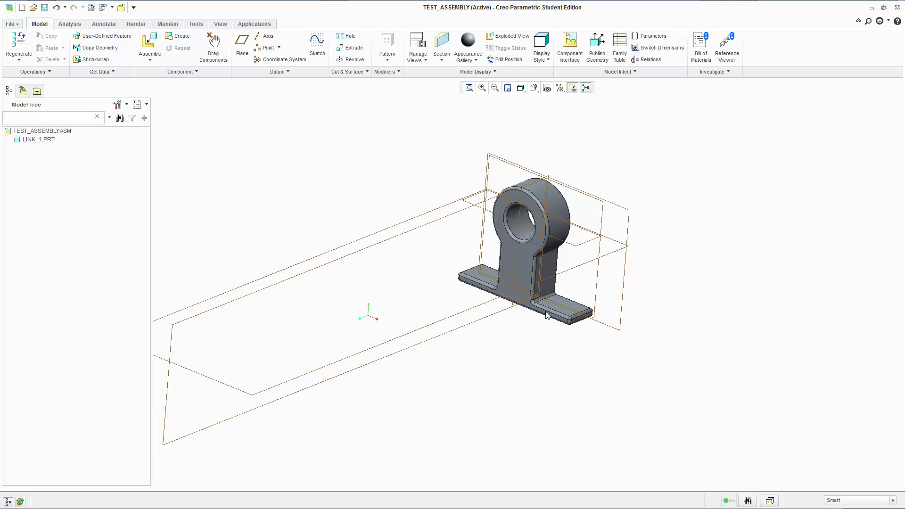
{"action": "middle_click_drag", "start_coordinate": [727, 347], "coordinate": [635, 329]}
{"action": "middle_click_drag", "start_coordinate": [574, 299], "coordinate": [591, 327], "text": "shift"}
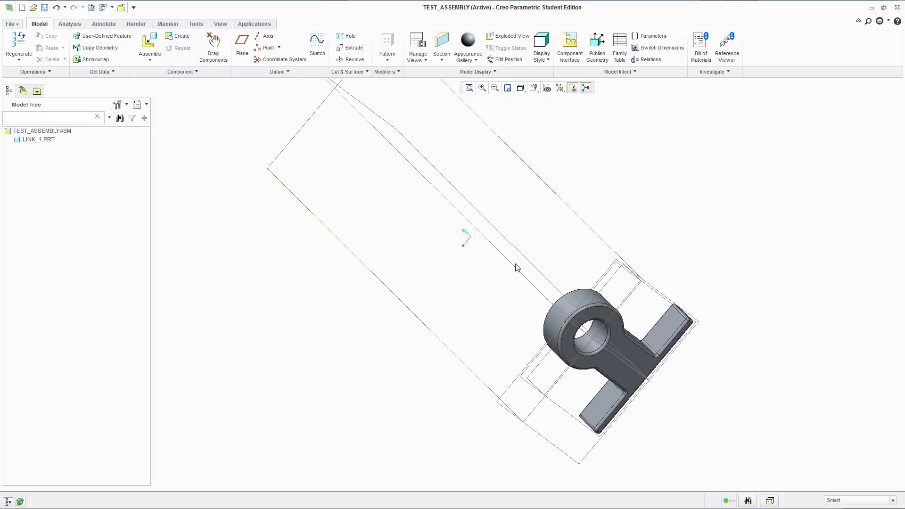
{"action": "middle_click_drag", "start_coordinate": [519, 263], "coordinate": [405, 231]}
{"action": "middle_click_drag", "start_coordinate": [528, 284], "coordinate": [473, 272]}
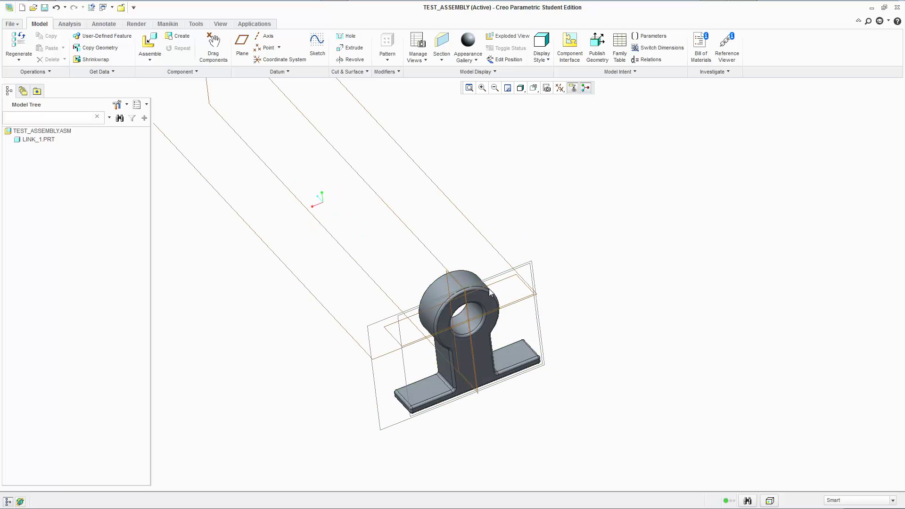
{"action": "left_click", "coordinate": [243, 26]}
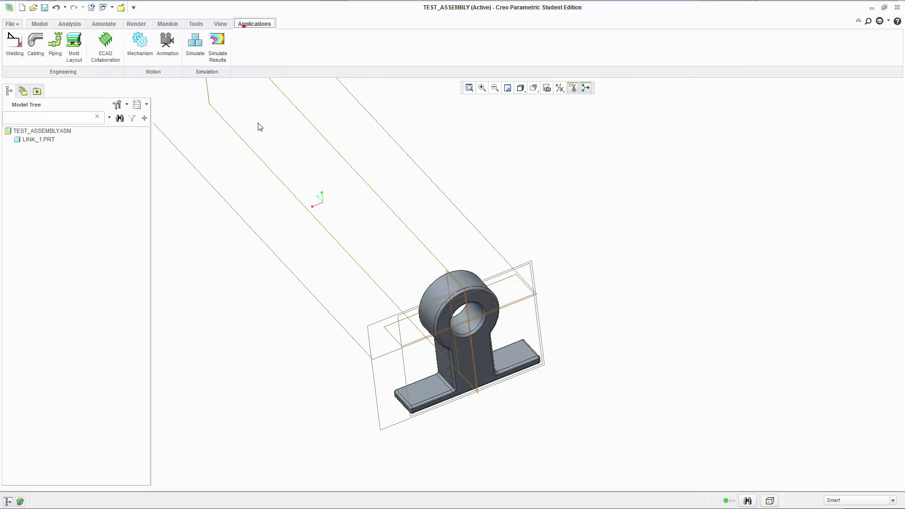
{"action": "left_click", "coordinate": [38, 25]}
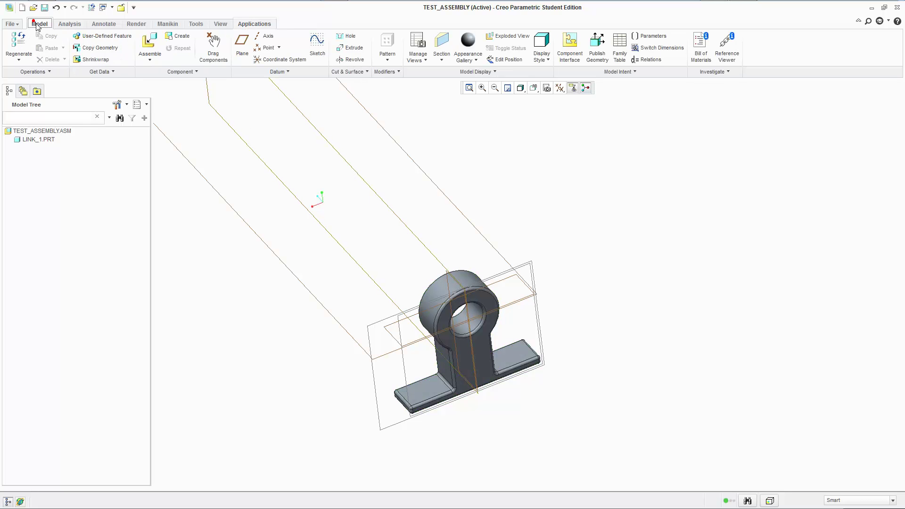
Insert link_2.prt into the assembly and show the component in a separate window
{"action": "left_click", "coordinate": [146, 45]}
{"action": "left_click", "coordinate": [390, 208]}
{"action": "left_click", "coordinate": [572, 377]}
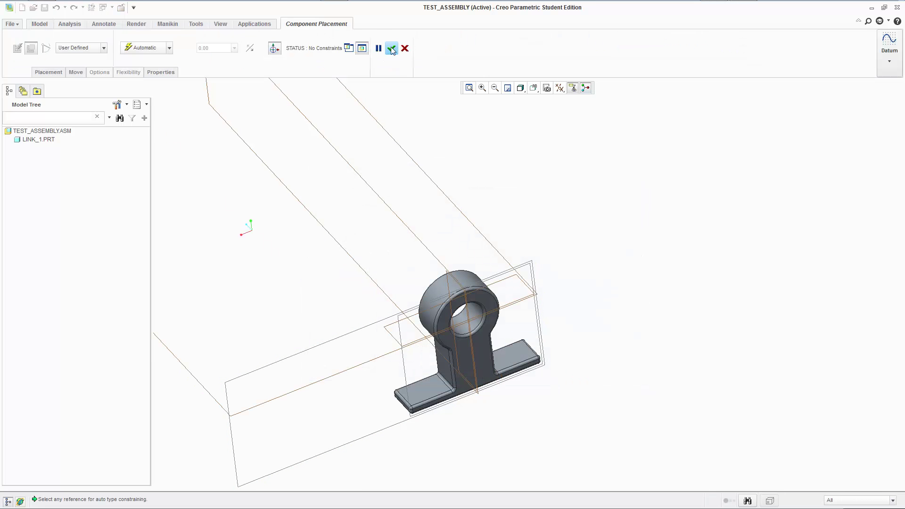
{"action": "left_click", "coordinate": [348, 48]}
{"action": "scroll", "coordinate": [765, 165], "scroll_direction": "up", "scroll_amount": 4}
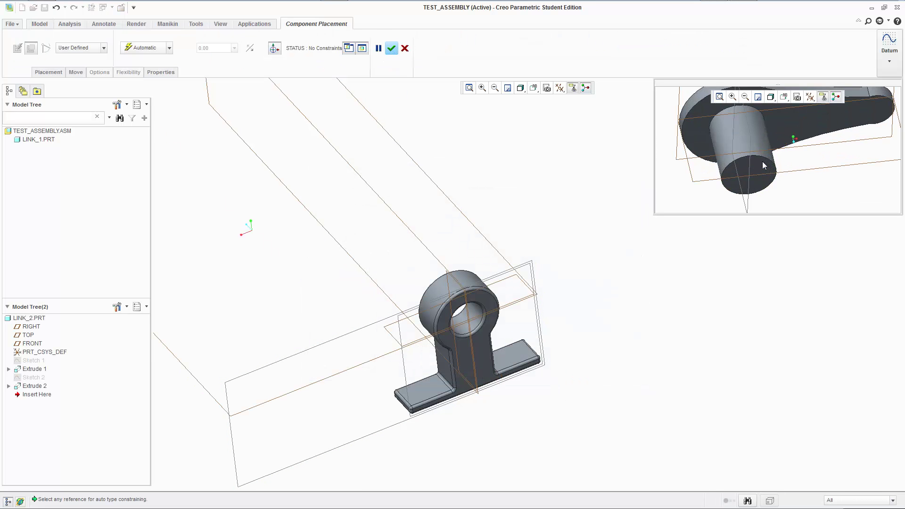
{"action": "scroll", "coordinate": [764, 165], "scroll_direction": "down", "scroll_amount": 4}
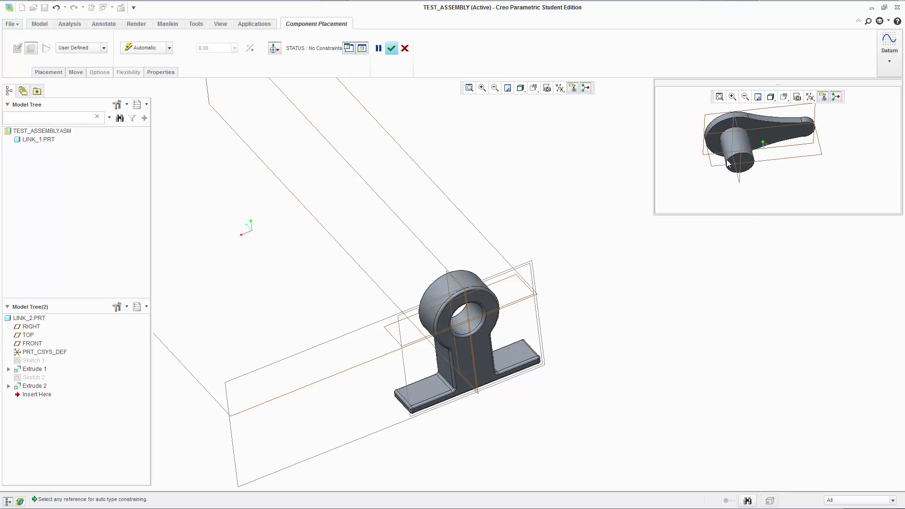
Set link_2's connection type to Slider and open its placement references
{"action": "left_click", "coordinate": [75, 48]}
{"action": "left_click", "coordinate": [76, 82]}
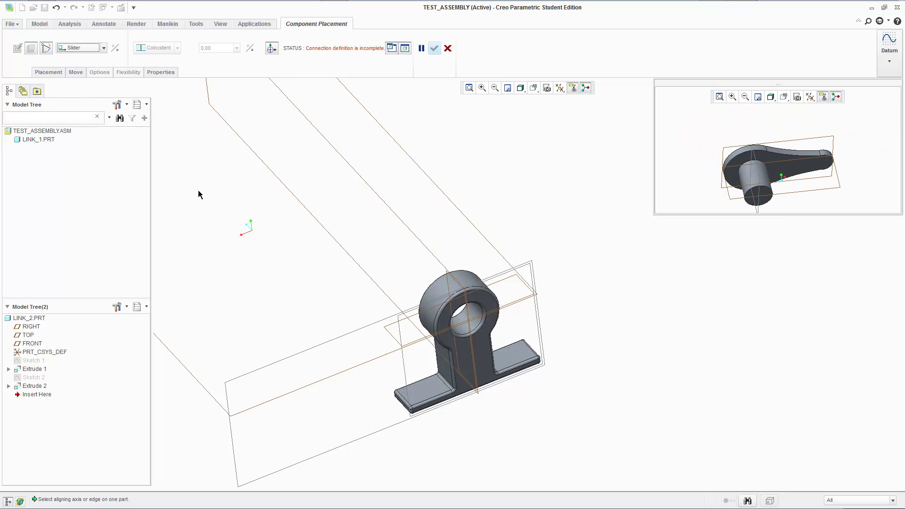
{"action": "left_click", "coordinate": [49, 73]}
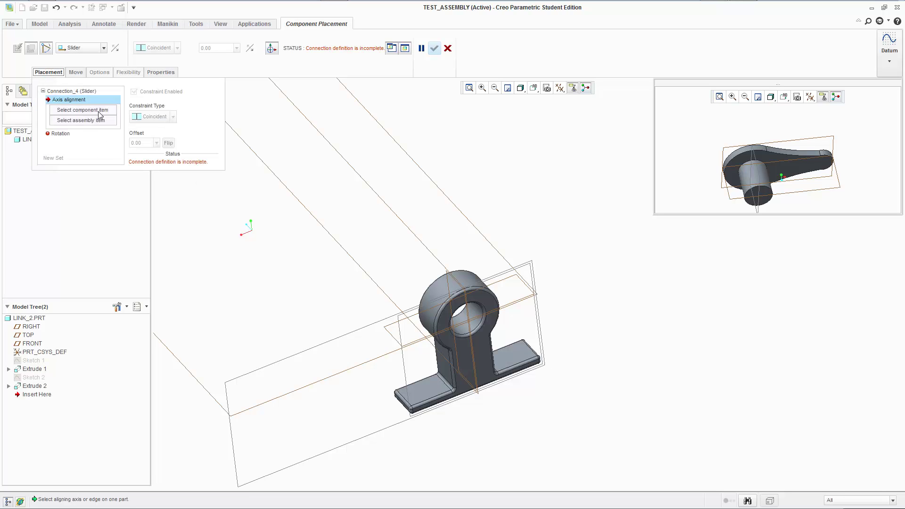
Turn off the display of datum planes
{"action": "left_click", "coordinate": [560, 88]}
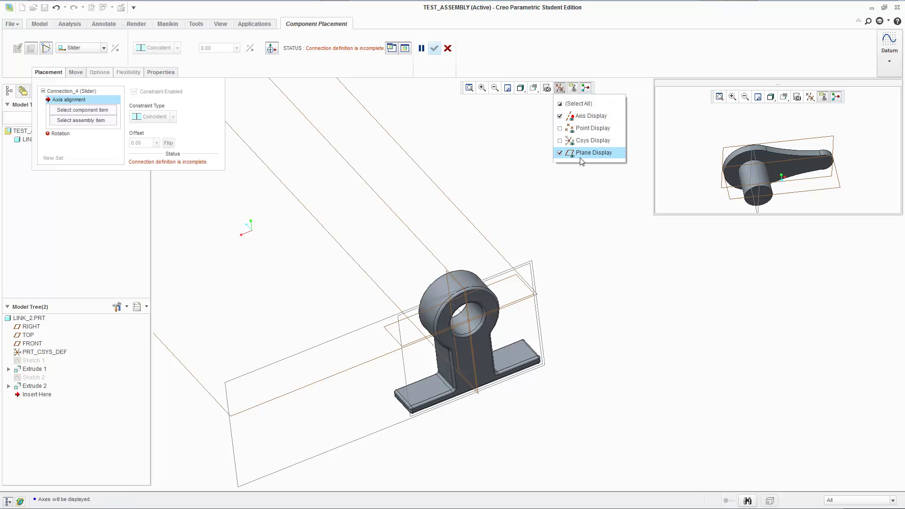
{"action": "left_click", "coordinate": [628, 67]}
{"action": "left_click", "coordinate": [560, 88]}
{"action": "left_click", "coordinate": [580, 153]}
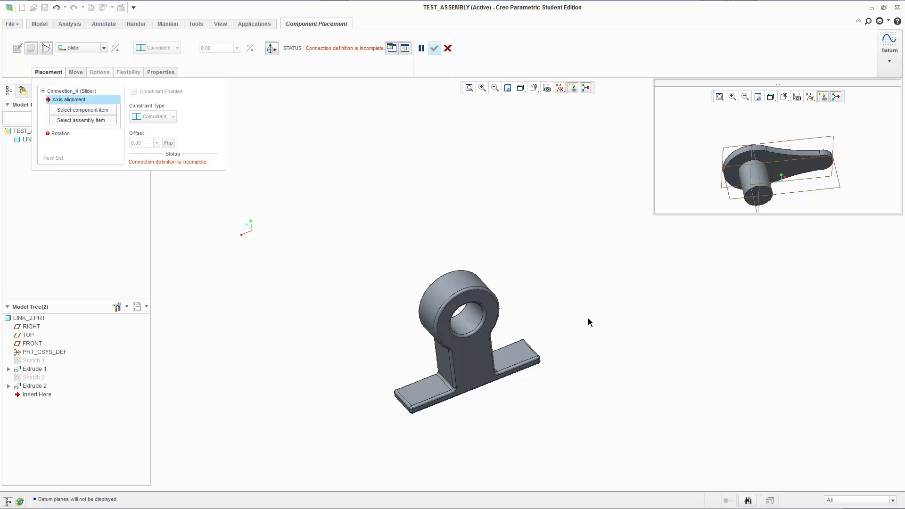
Set the slider's axis alignment between the inner base edge of link_1 and the pin axis A_2 of link_2
{"action": "middle_click_drag", "start_coordinate": [592, 328], "coordinate": [582, 331]}
{"action": "middle_click_drag", "start_coordinate": [544, 307], "coordinate": [528, 318]}
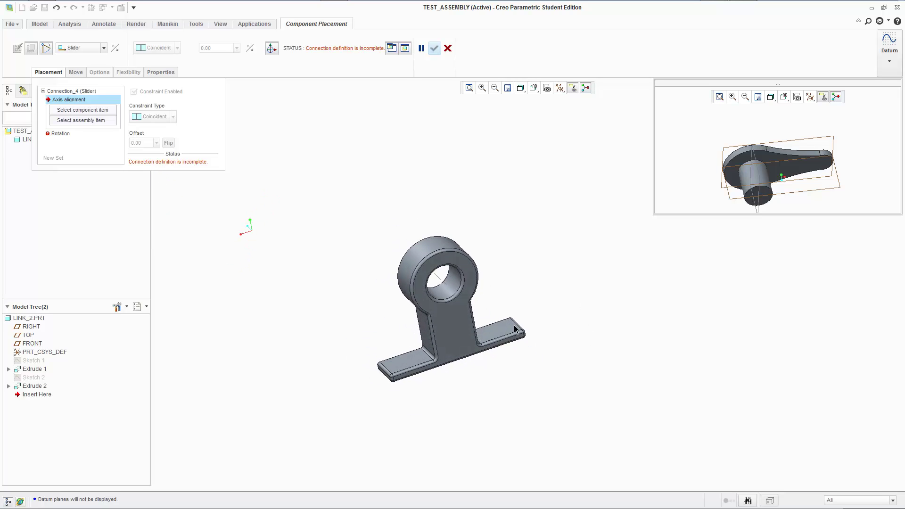
{"action": "left_click", "coordinate": [426, 355]}
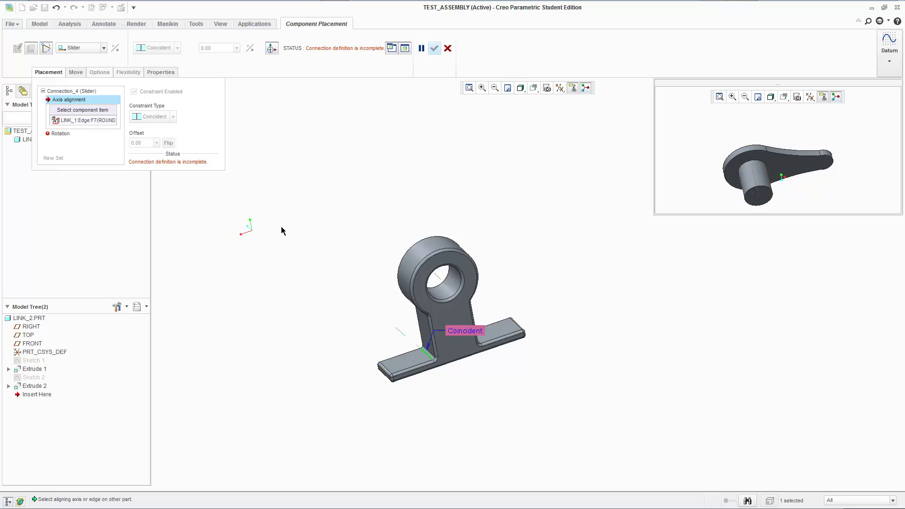
{"action": "left_click", "coordinate": [756, 184]}
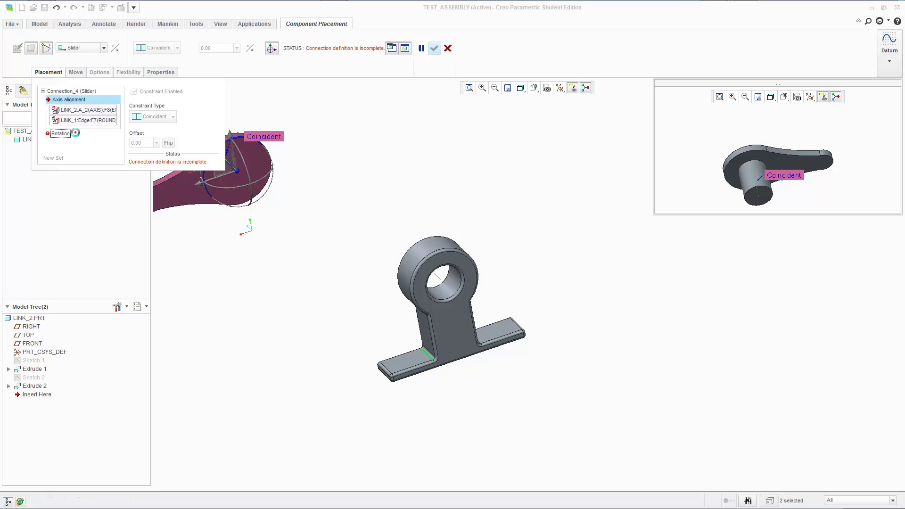
Show the datum planes and set the slider's rotation references to ASM_RIGHT and the RIGHT plane of link_2
{"action": "left_click", "coordinate": [560, 88]}
{"action": "left_click", "coordinate": [570, 154]}
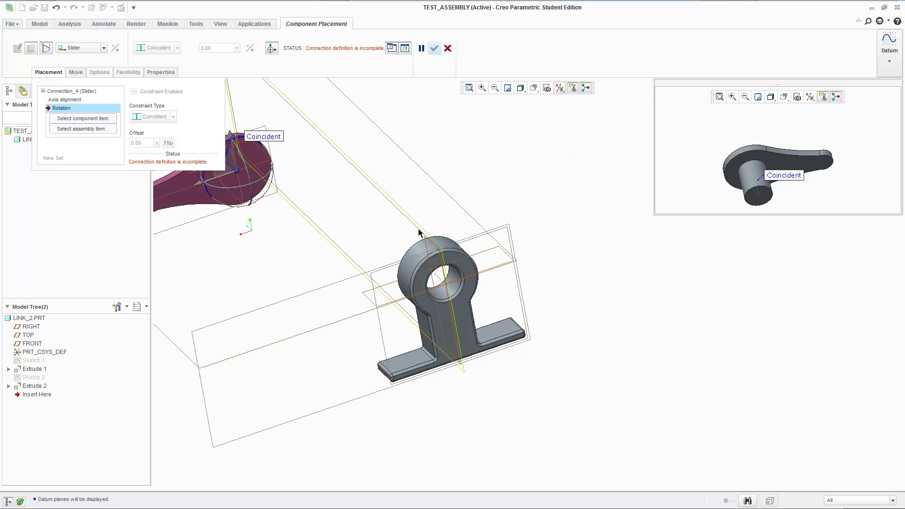
{"action": "left_click", "coordinate": [355, 228]}
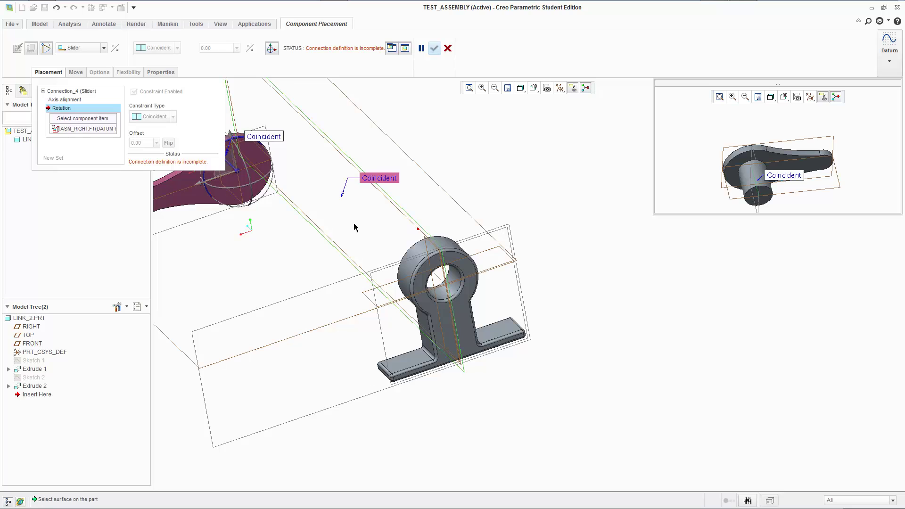
{"action": "left_click", "coordinate": [233, 139]}
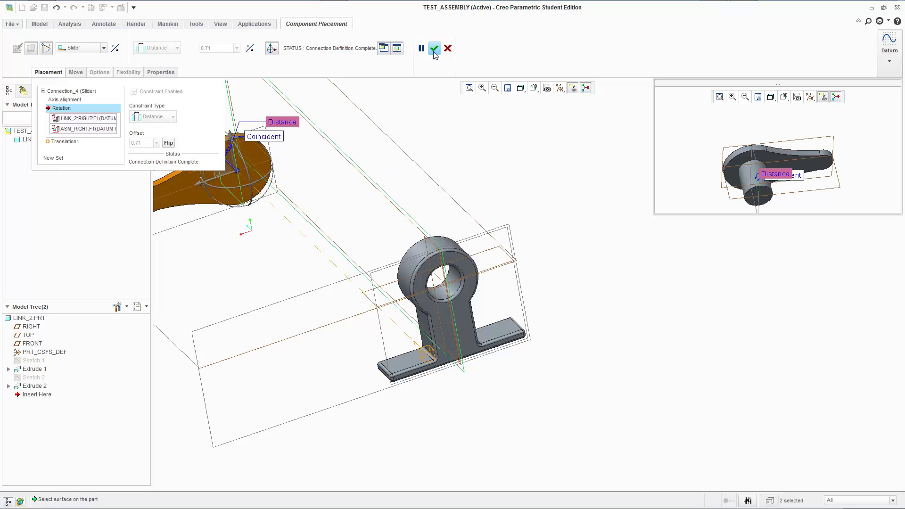
Open the slider's translation axis settings and examine the sliding direction along link_1's base edge
{"action": "left_click", "coordinate": [66, 141]}
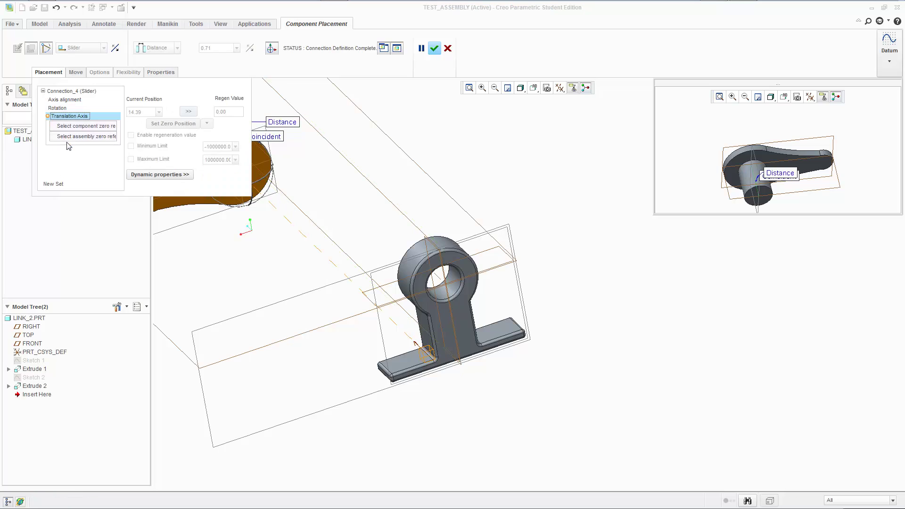
{"action": "left_click", "coordinate": [83, 126]}
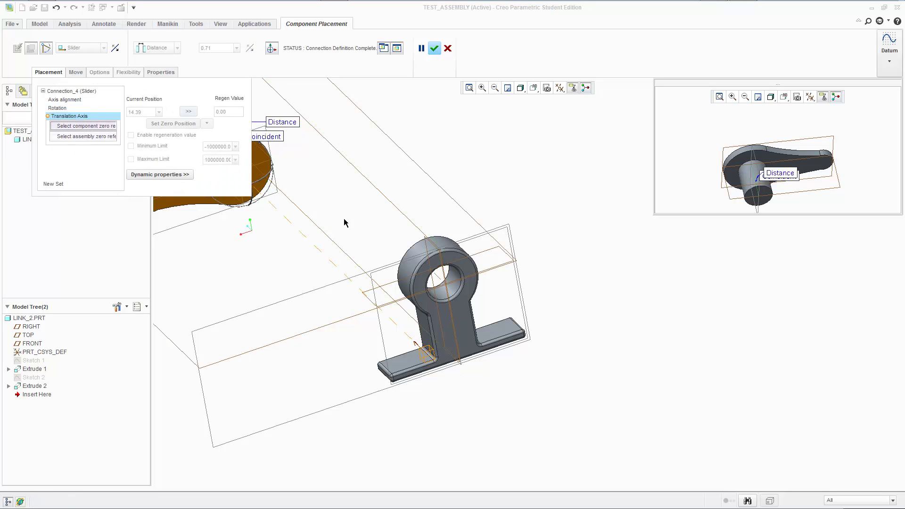
{"action": "middle_click_drag", "start_coordinate": [399, 223], "coordinate": [532, 260], "text": "shift"}
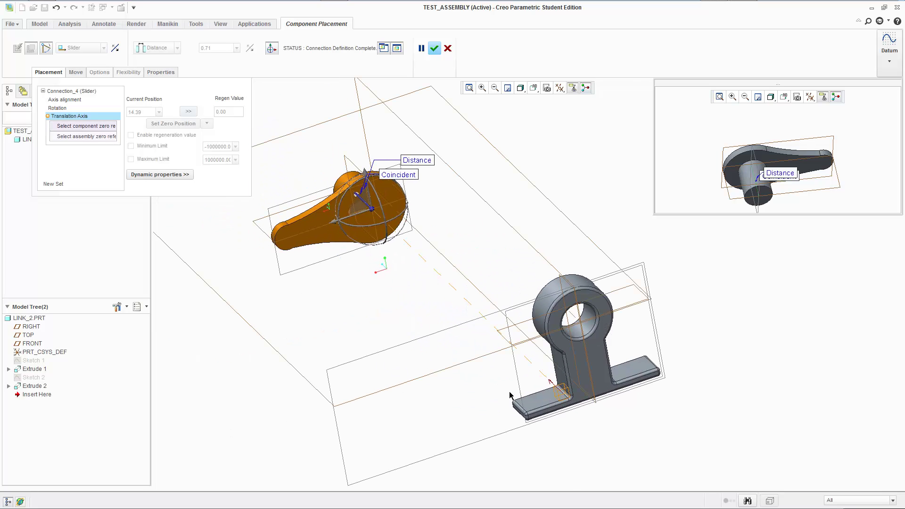
{"action": "scroll", "coordinate": [523, 413], "scroll_direction": "up", "scroll_amount": 5}
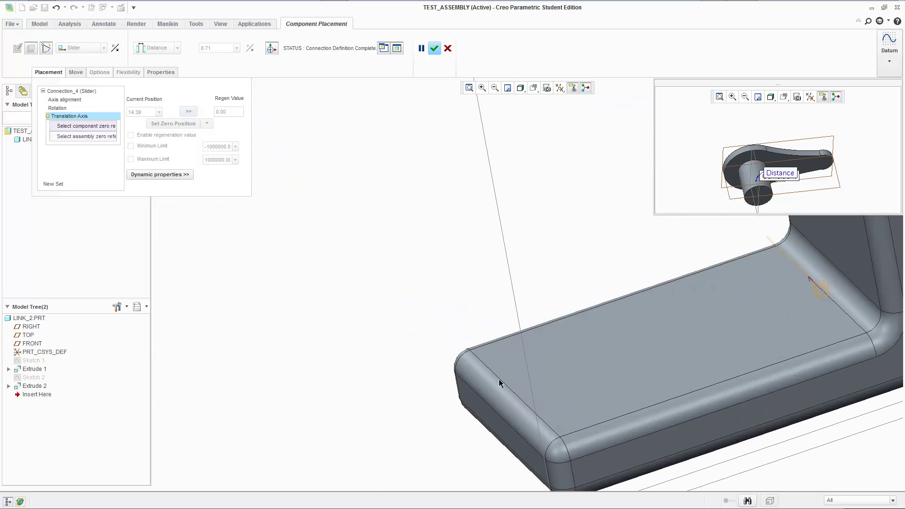
{"action": "scroll", "coordinate": [581, 385], "scroll_direction": "down", "scroll_amount": 4}
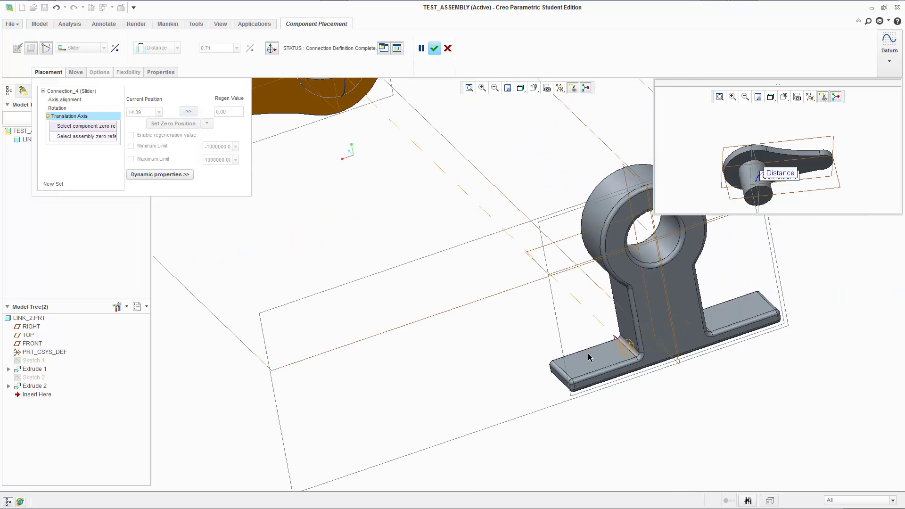
{"action": "middle_click_drag", "start_coordinate": [561, 202], "coordinate": [524, 245], "text": "shift"}
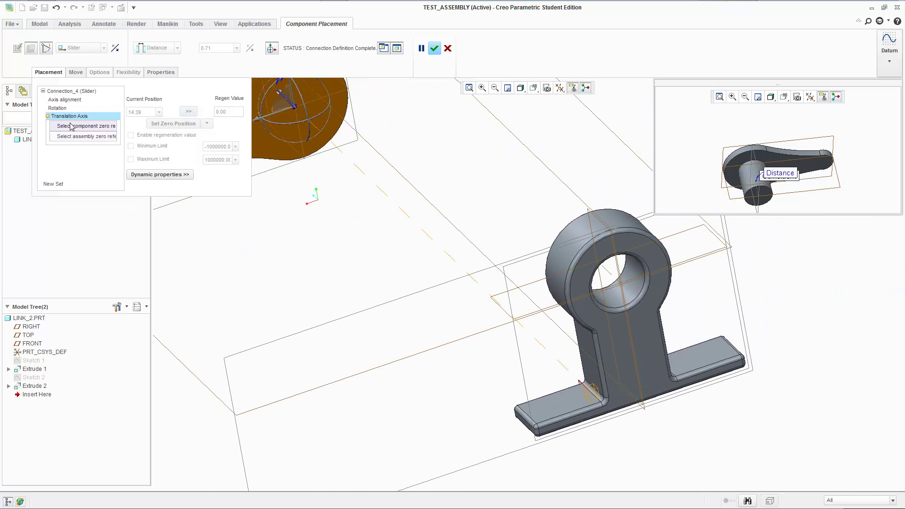
Remove the pin axis reference from the slider's axis alignment and cancel the placement of link_2
{"action": "left_click", "coordinate": [69, 101]}
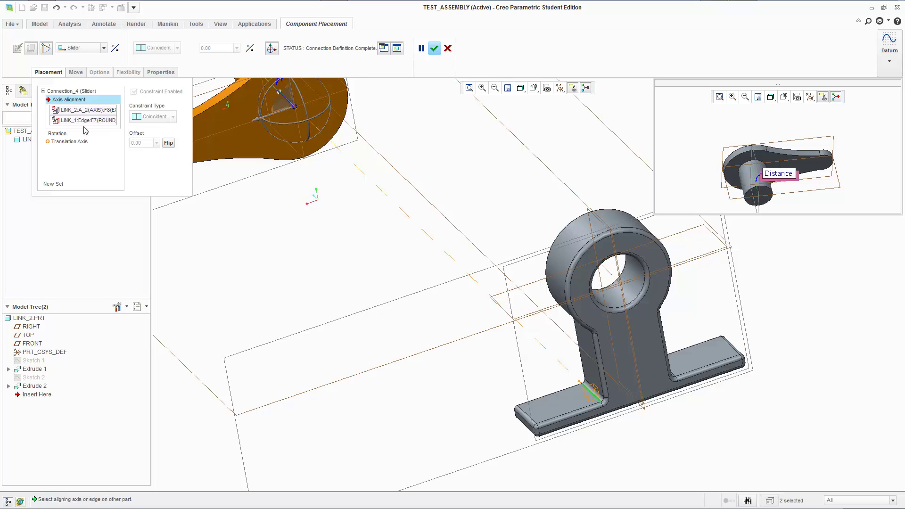
{"action": "scroll", "coordinate": [372, 167], "scroll_direction": "up", "scroll_amount": 3}
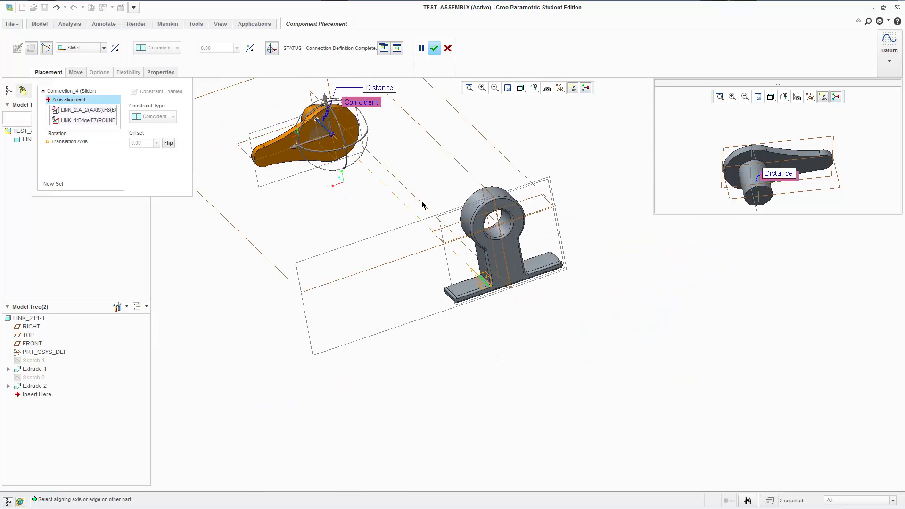
{"action": "scroll", "coordinate": [511, 238], "scroll_direction": "down", "scroll_amount": 1}
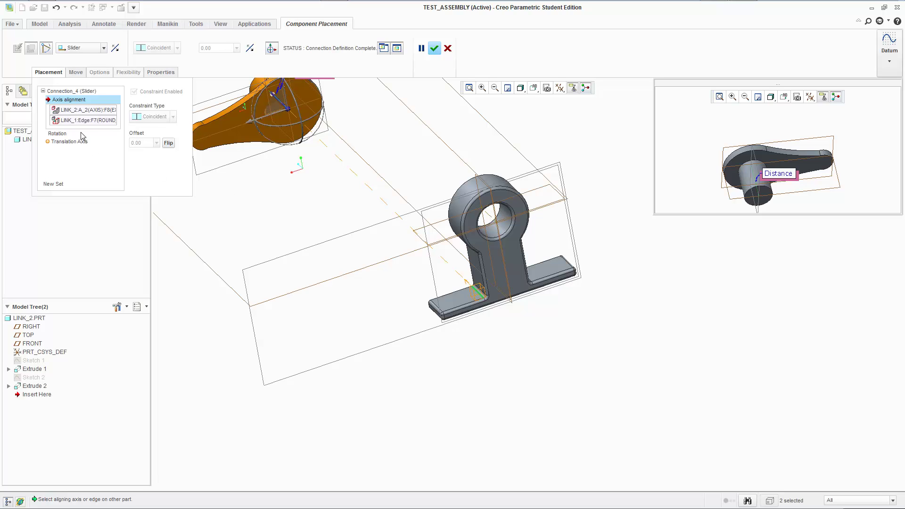
{"action": "right_click", "coordinate": [84, 112]}
{"action": "left_click", "coordinate": [102, 117]}
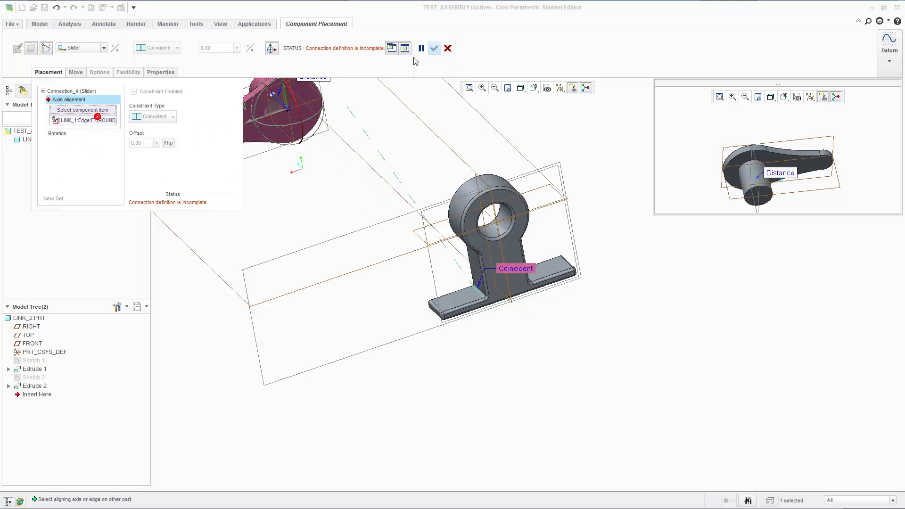
{"action": "left_click", "coordinate": [448, 49]}
{"action": "left_click", "coordinate": [432, 270]}
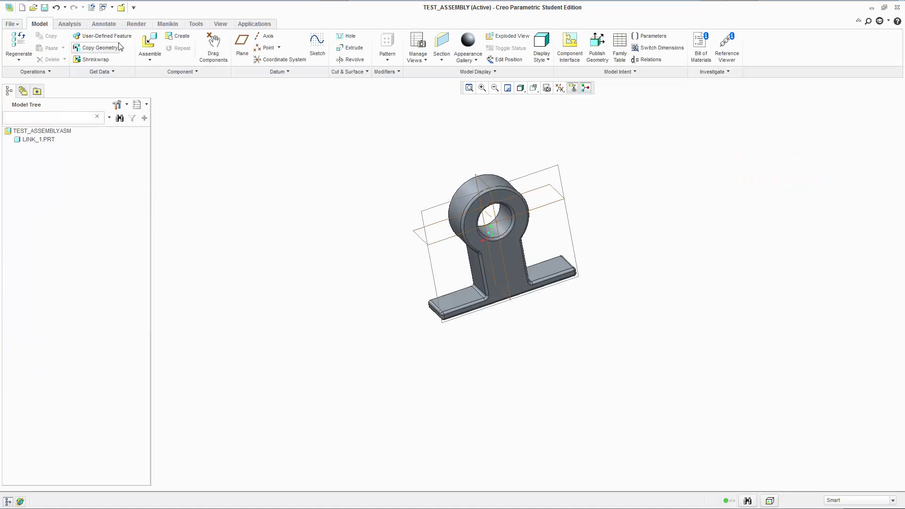
Insert link_2.prt into the assembly again with a Slider connection
{"action": "left_click", "coordinate": [399, 206]}
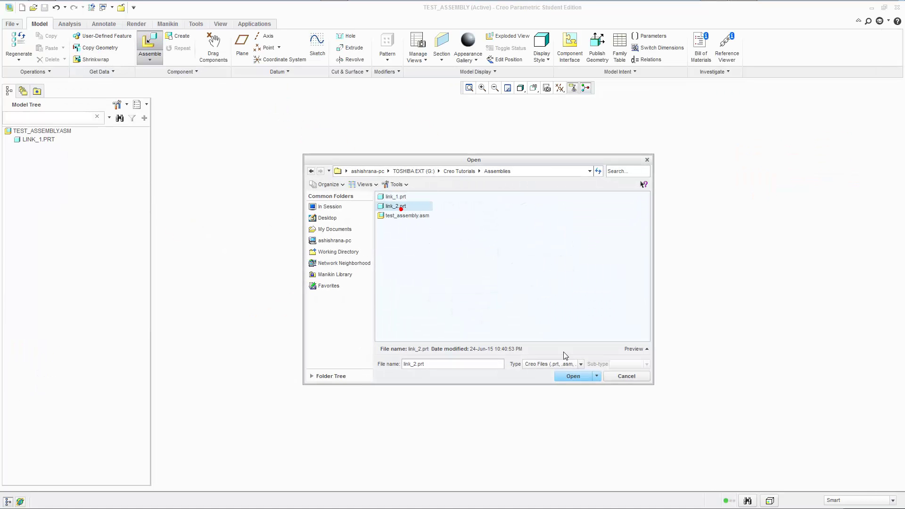
{"action": "left_click", "coordinate": [578, 377]}
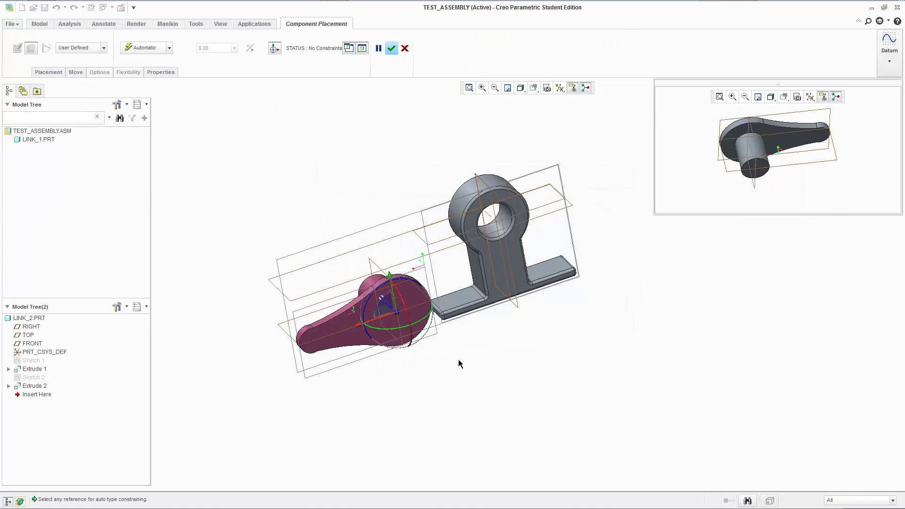
{"action": "left_click", "coordinate": [74, 47]}
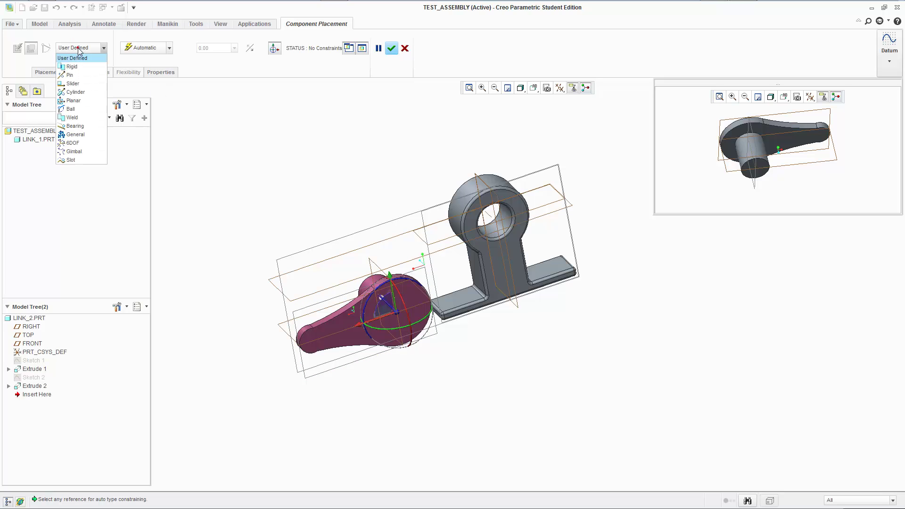
{"action": "left_click", "coordinate": [79, 84]}
Set the slider's axis alignment references to link_2's pin axis and the axis of link_1's hole
{"action": "middle_click_drag", "start_coordinate": [386, 206], "coordinate": [330, 142]}
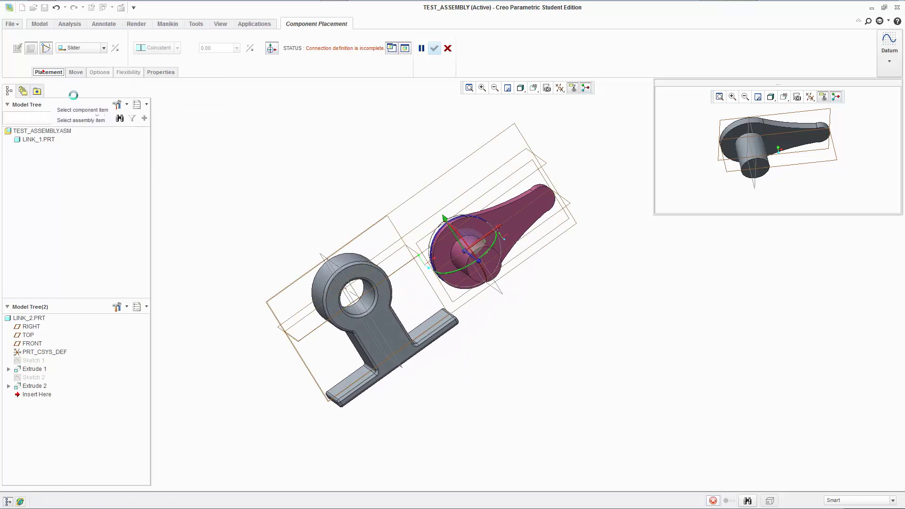
{"action": "left_click", "coordinate": [47, 72]}
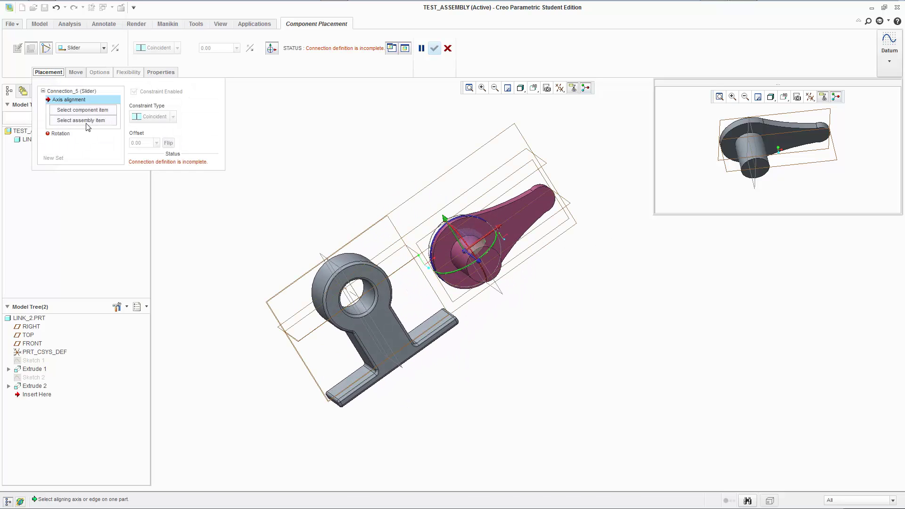
{"action": "left_click", "coordinate": [752, 152]}
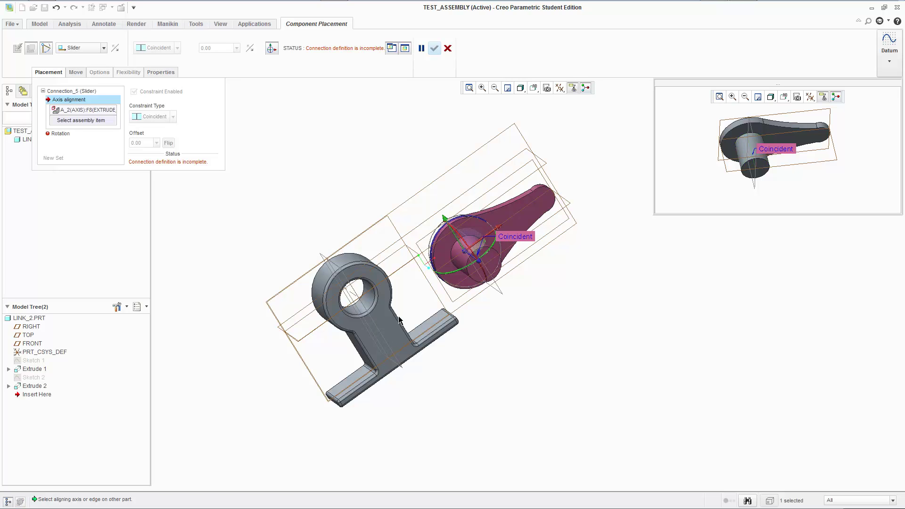
{"action": "left_click", "coordinate": [352, 299]}
{"action": "middle_click_drag", "start_coordinate": [352, 299], "coordinate": [380, 188]}
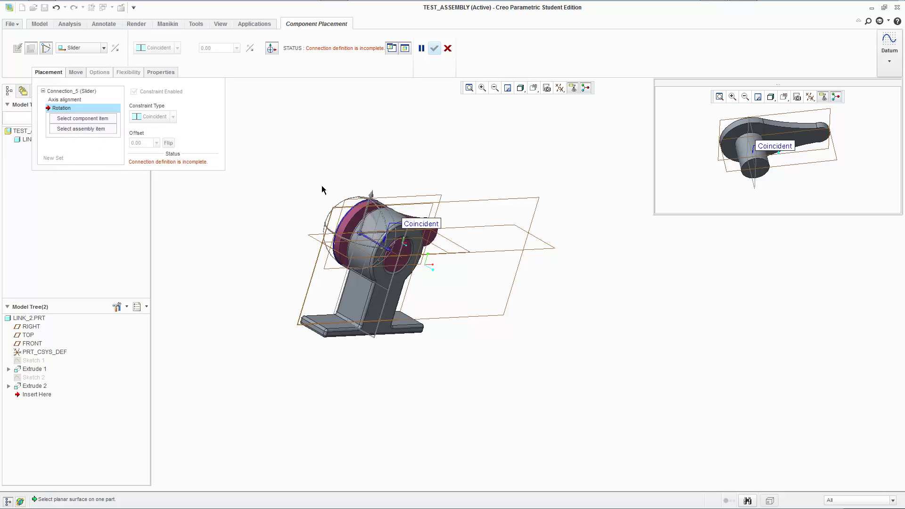
Hide all datum features and examine how link_2's pin sits in link_1's hole
{"action": "middle_click_drag", "start_coordinate": [491, 177], "coordinate": [447, 227]}
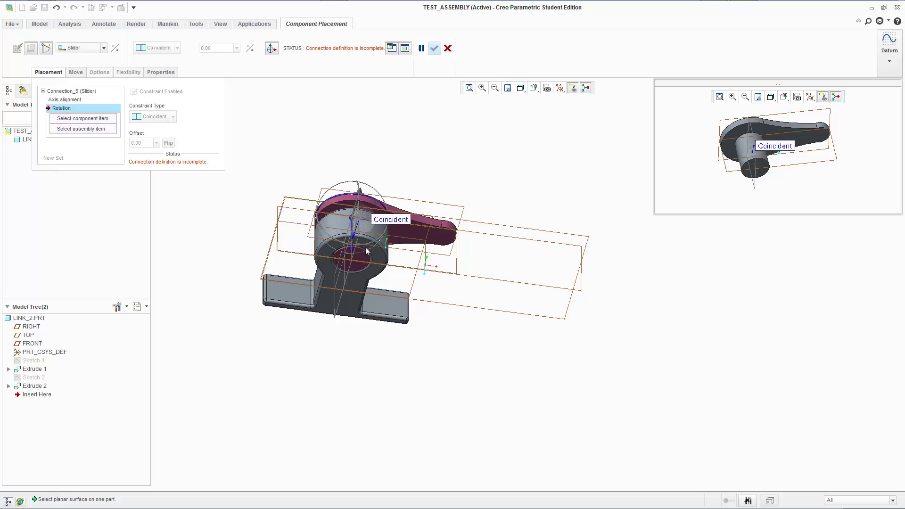
{"action": "scroll", "coordinate": [353, 193], "scroll_direction": "up", "scroll_amount": 3}
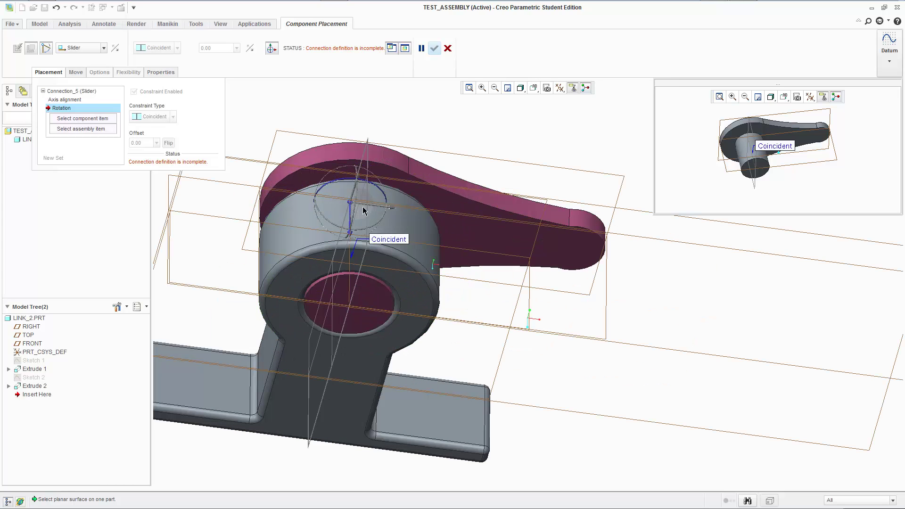
{"action": "middle_click_drag", "start_coordinate": [353, 189], "coordinate": [354, 173]}
{"action": "right_click_drag", "start_coordinate": [350, 192], "coordinate": [473, 201], "text": "ctrl+alt"}
{"action": "left_click", "coordinate": [560, 88]}
{"action": "left_click", "coordinate": [561, 103]}
{"action": "left_click", "coordinate": [521, 88]}
{"action": "scroll", "coordinate": [411, 189], "scroll_direction": "up", "scroll_amount": 5}
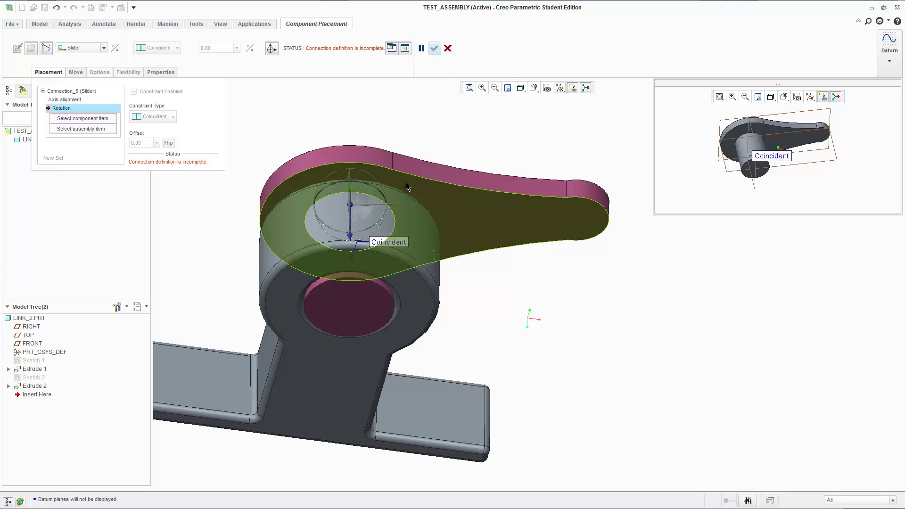
{"action": "middle_click_drag", "start_coordinate": [486, 290], "coordinate": [411, 255]}
{"action": "middle_click_drag", "start_coordinate": [671, 300], "coordinate": [528, 358]}
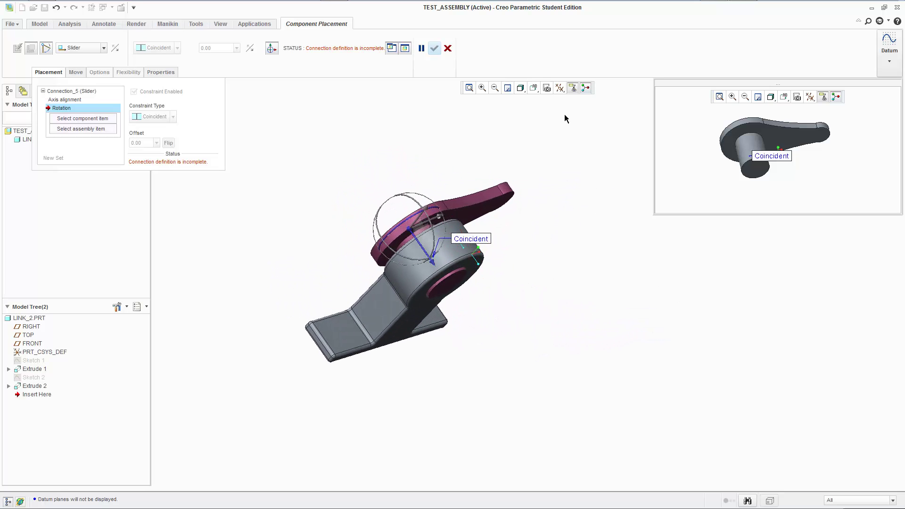
Show only the datum planes and pull link_2 out of link_1's hole along the slider axis
{"action": "left_click", "coordinate": [560, 88]}
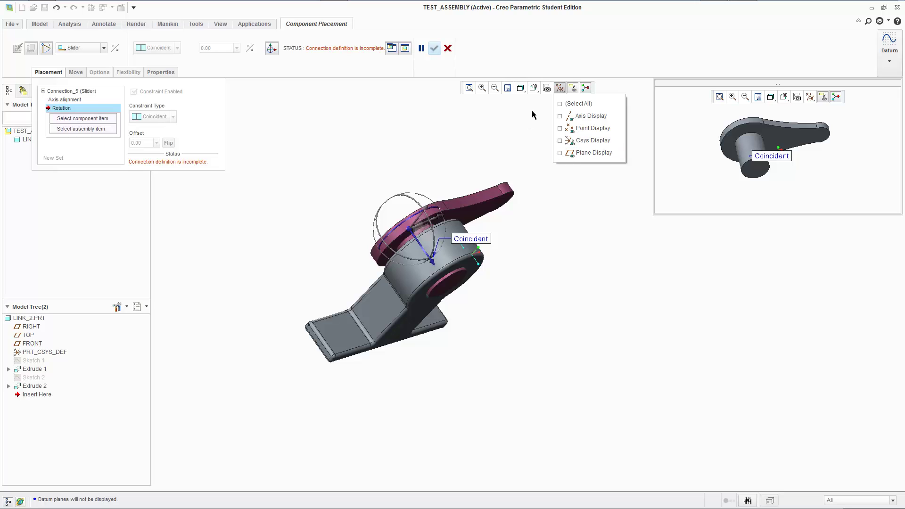
{"action": "left_click", "coordinate": [560, 88]}
{"action": "left_click", "coordinate": [578, 155]}
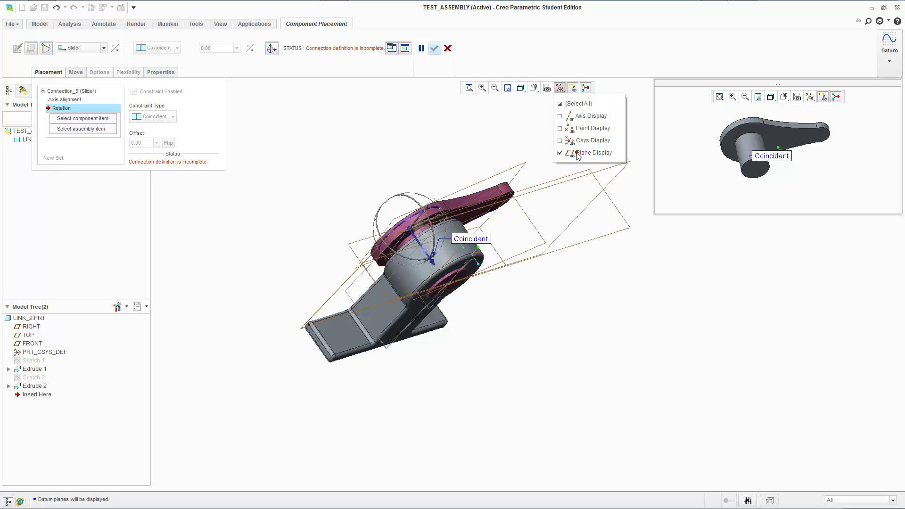
{"action": "left_click", "coordinate": [660, 342]}
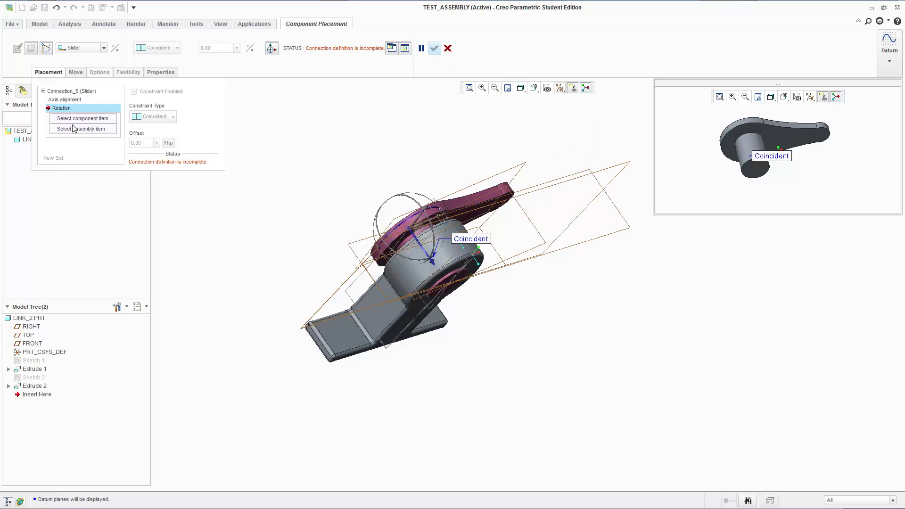
{"action": "key", "text": "ctrl+d"}
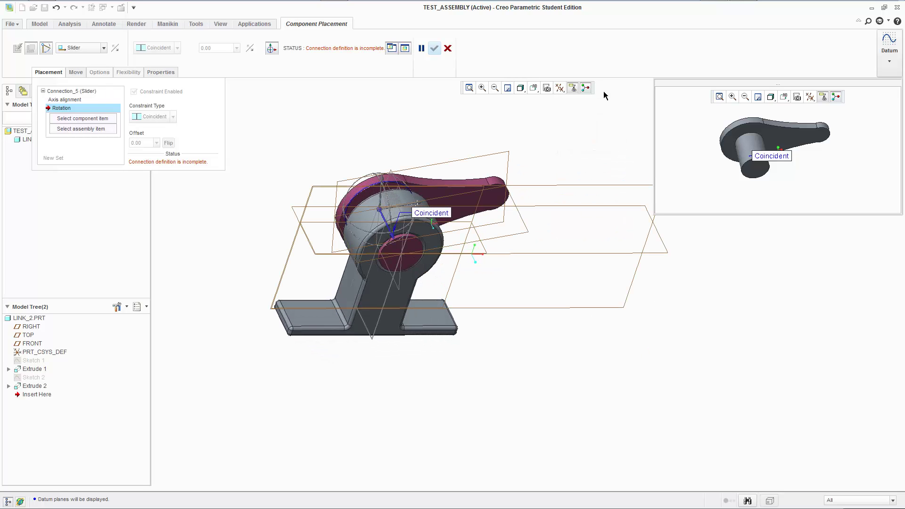
{"action": "left_click", "coordinate": [560, 88]}
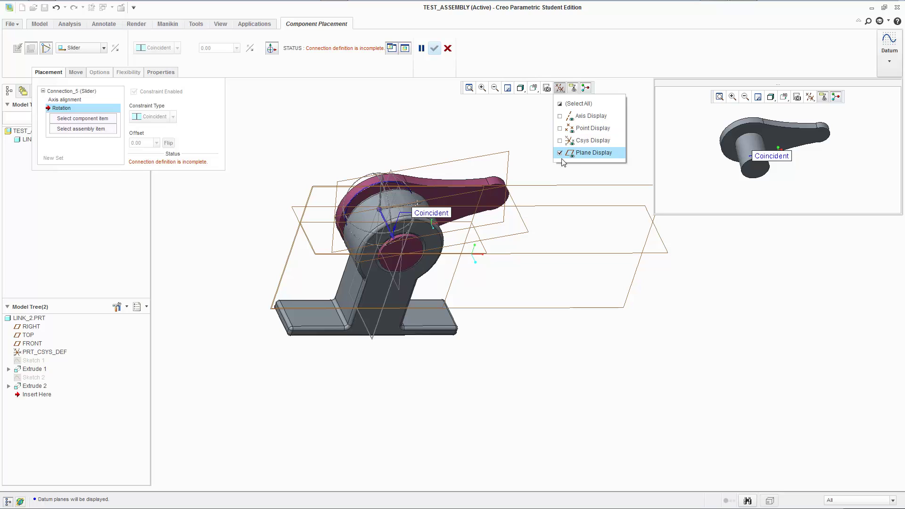
{"action": "left_click", "coordinate": [430, 133]}
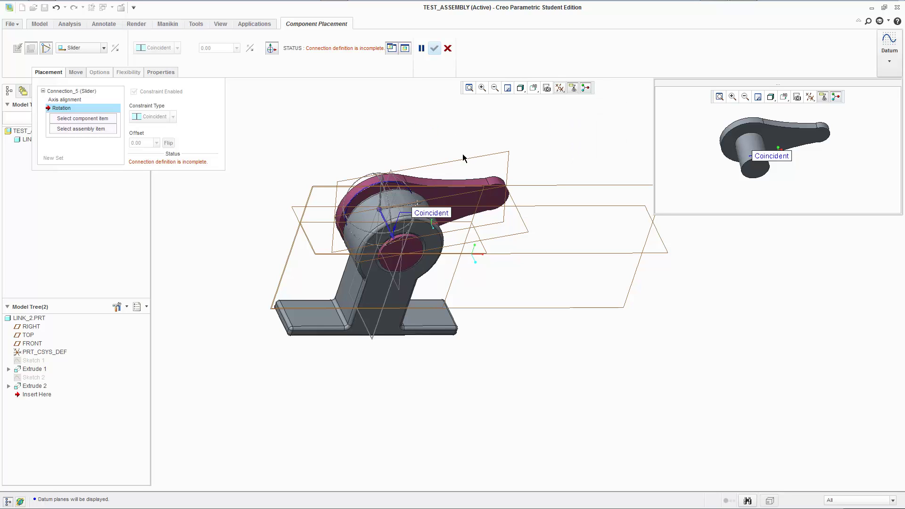
{"action": "left_click_drag", "start_coordinate": [380, 212], "coordinate": [329, 104], "text": "ctrl+alt"}
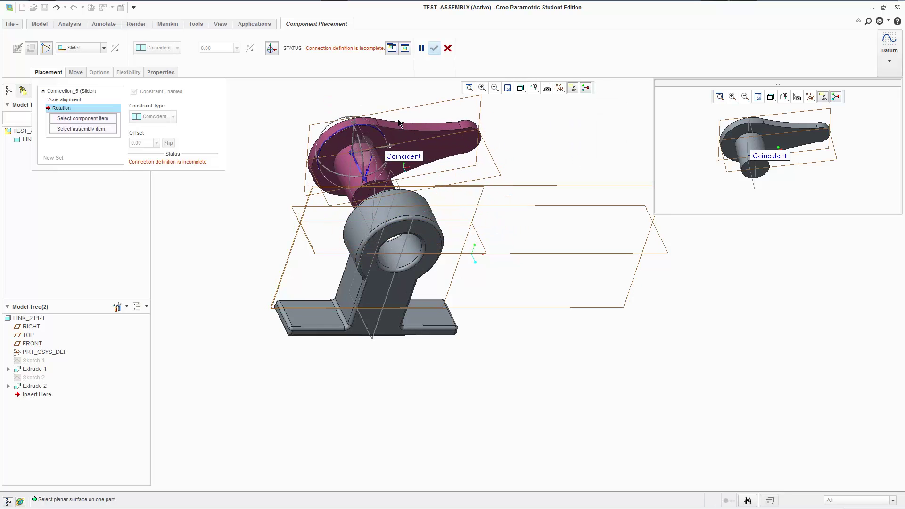
Set the rotation references to link_2's RIGHT plane and ASM_RIGHT, and slide link_2 along its axis
{"action": "middle_click_drag", "start_coordinate": [352, 158], "coordinate": [532, 175], "text": "ctrl+alt"}
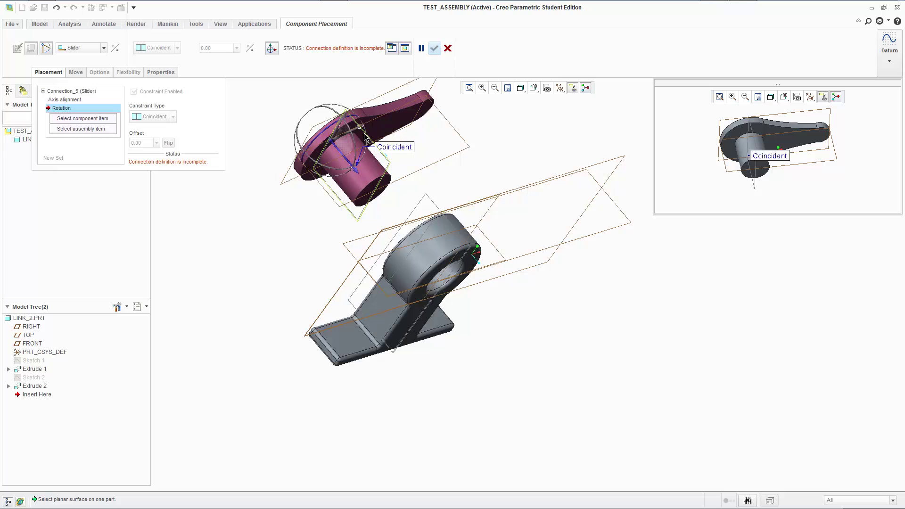
{"action": "left_click", "coordinate": [366, 138]}
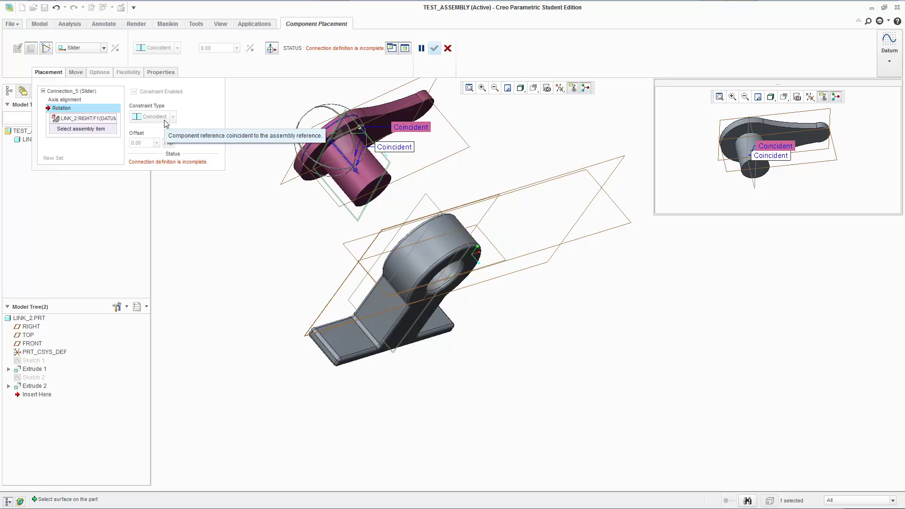
{"action": "left_click", "coordinate": [453, 208]}
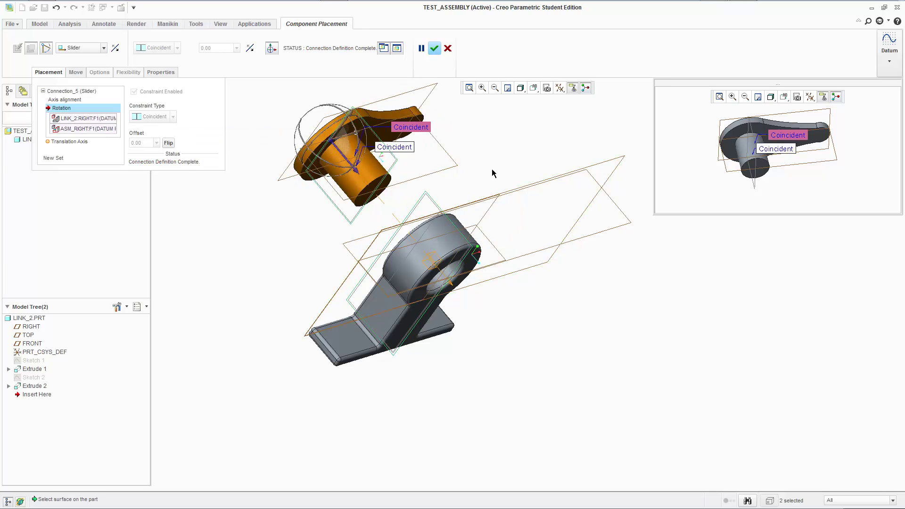
{"action": "middle_click_drag", "start_coordinate": [492, 168], "coordinate": [474, 167]}
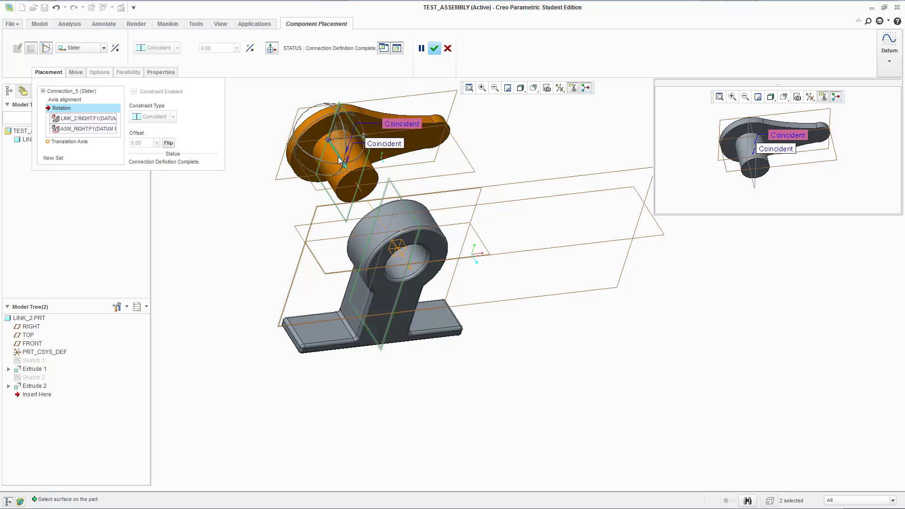
{"action": "left_click_drag", "start_coordinate": [345, 165], "coordinate": [332, 137], "text": "ctrl+alt"}
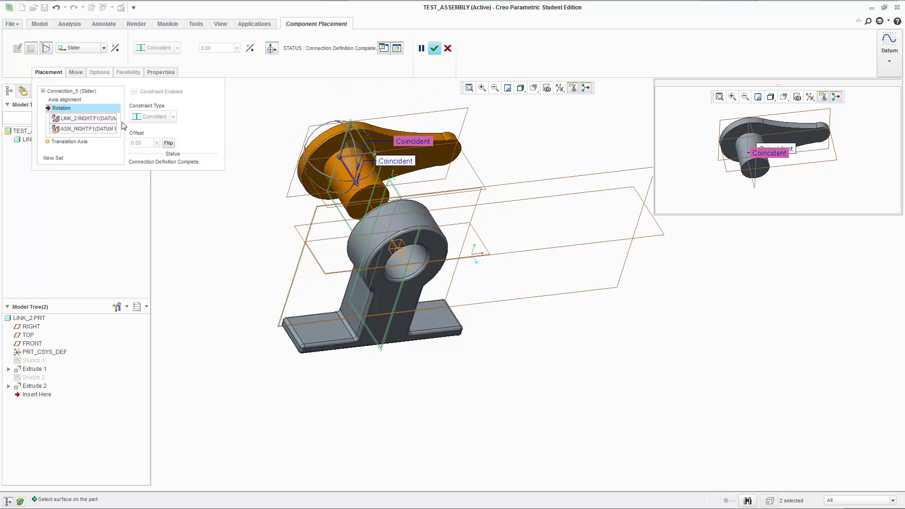
Replace the ASM_RIGHT rotation reference with link_1's RIGHT plane and accept the placement of link_2
{"action": "right_click", "coordinate": [103, 134]}
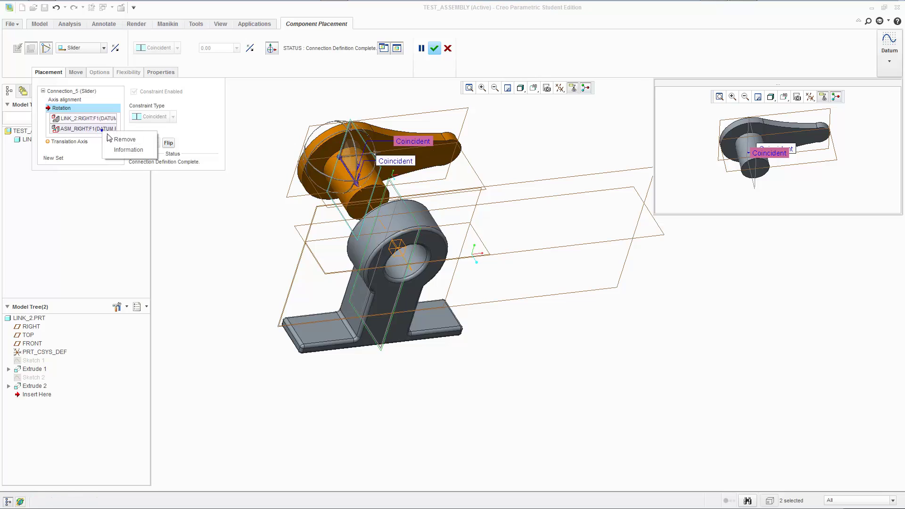
{"action": "left_click", "coordinate": [117, 140]}
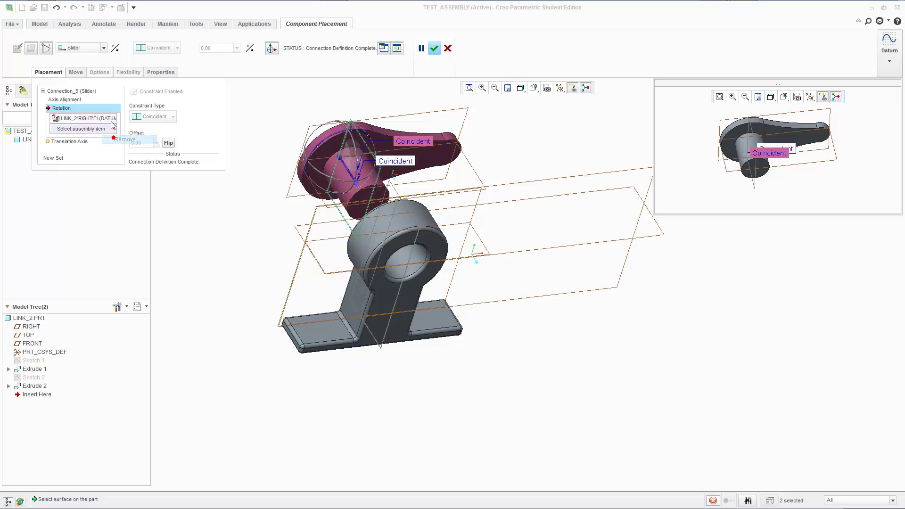
{"action": "left_click", "coordinate": [317, 152]}
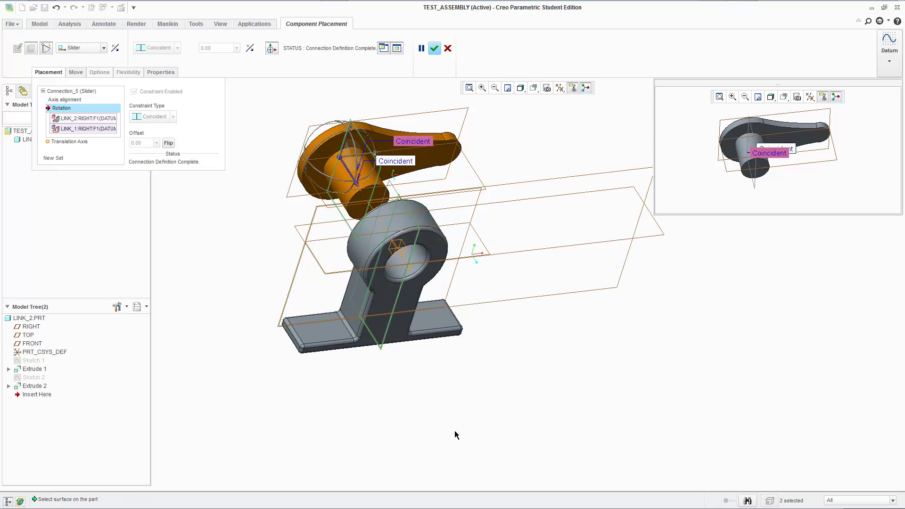
{"action": "mouse_move", "coordinate": [445, 390]}
{"action": "middle_mouse_down"}
{"action": "mouse_move", "coordinate": [451, 417]}
{"action": "mouse_move", "coordinate": [443, 380]}
{"action": "middle_mouse_up"}
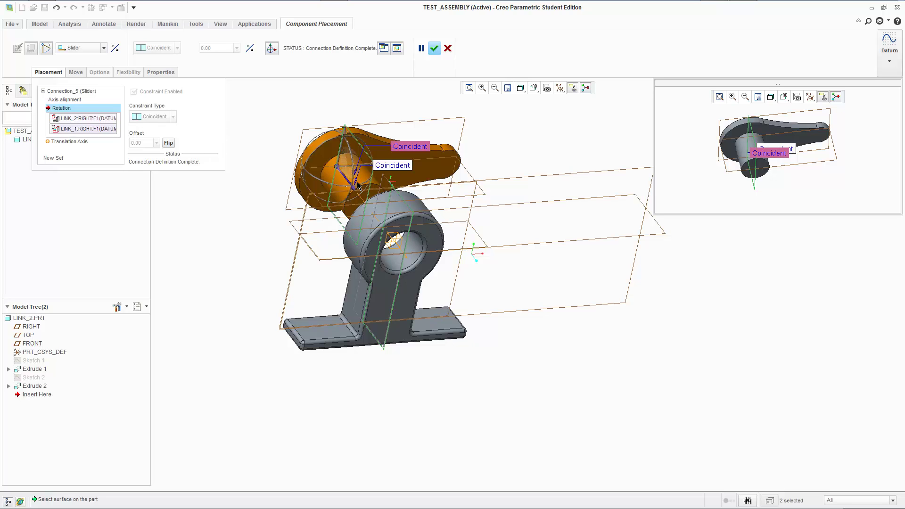
{"action": "left_click_drag", "start_coordinate": [357, 186], "coordinate": [366, 168], "text": "ctrl+alt"}
{"action": "left_click", "coordinate": [69, 142]}
{"action": "left_click", "coordinate": [434, 49]}
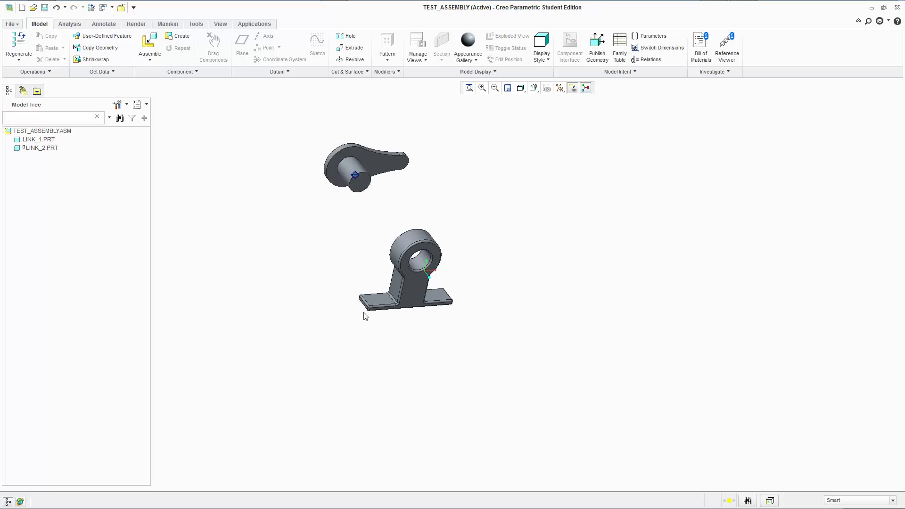
Hide all datum features in the assembly
{"action": "middle_click_drag", "start_coordinate": [421, 260], "coordinate": [488, 272]}
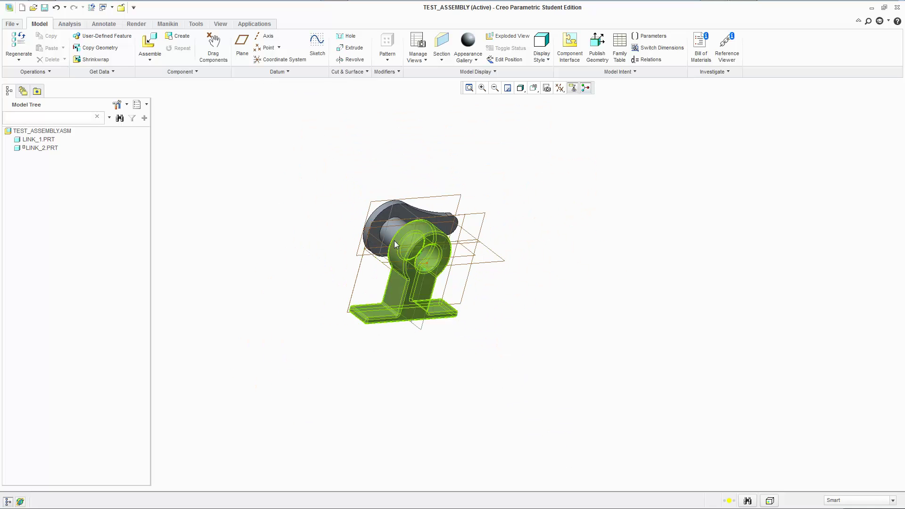
{"action": "left_click", "coordinate": [560, 88]}
{"action": "left_click", "coordinate": [561, 104]}
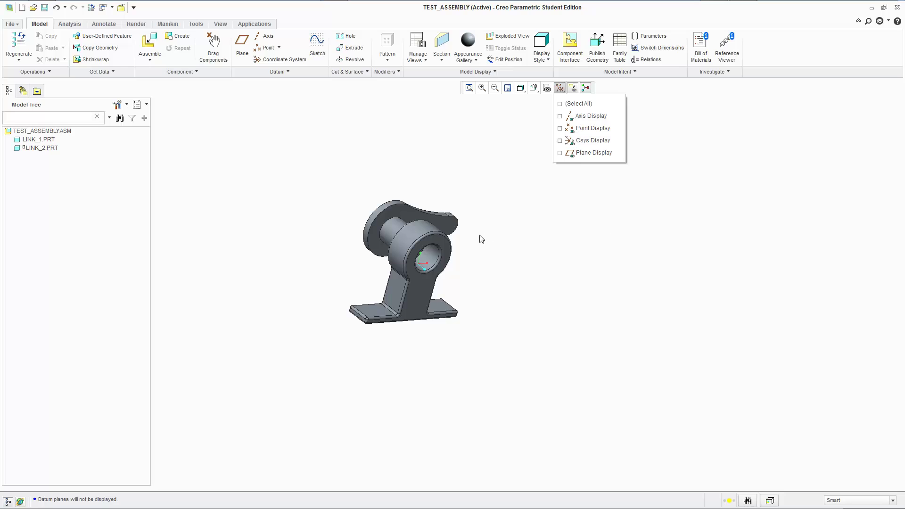
{"action": "left_click", "coordinate": [400, 114]}
{"action": "left_click", "coordinate": [254, 24]}
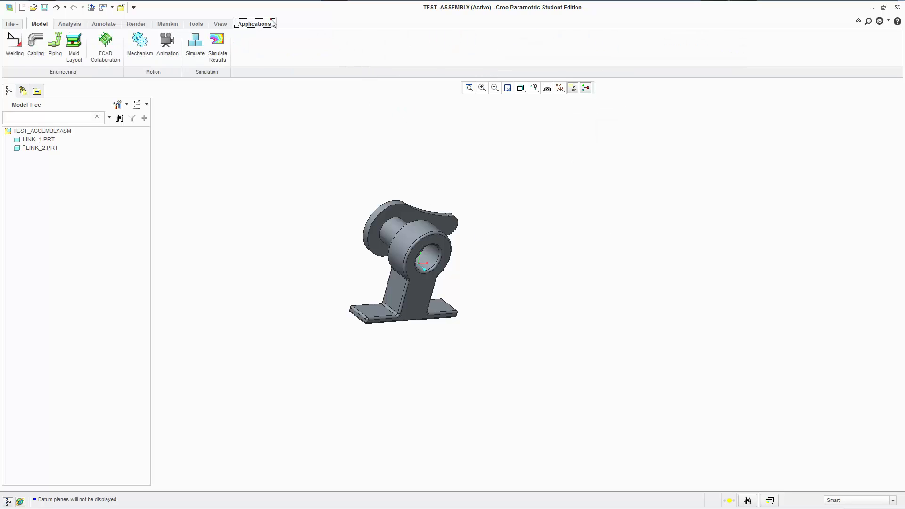
{"action": "left_click", "coordinate": [39, 24]}
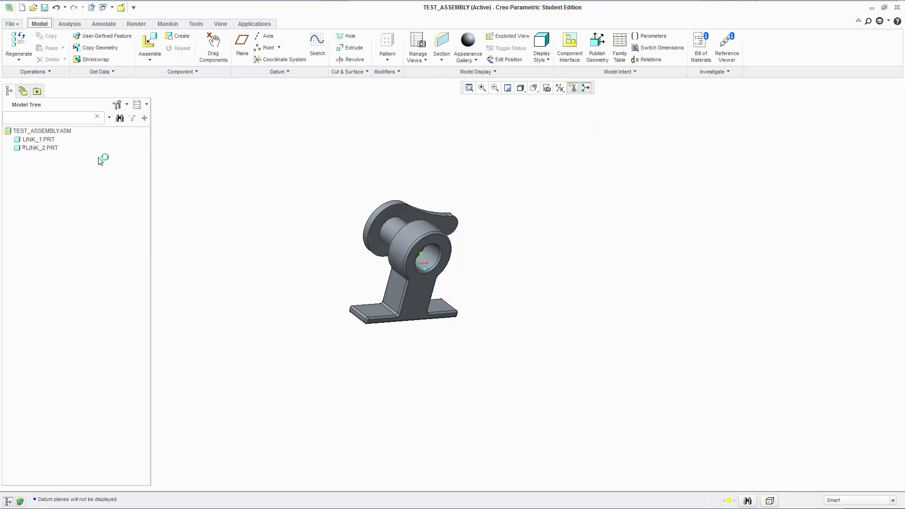
Edit the definition of LINK_2.PRT and open the slider's translation axis settings
{"action": "left_click", "coordinate": [48, 148]}
{"action": "right_click", "coordinate": [48, 150]}
{"action": "left_click", "coordinate": [115, 228]}
{"action": "left_click", "coordinate": [48, 72]}
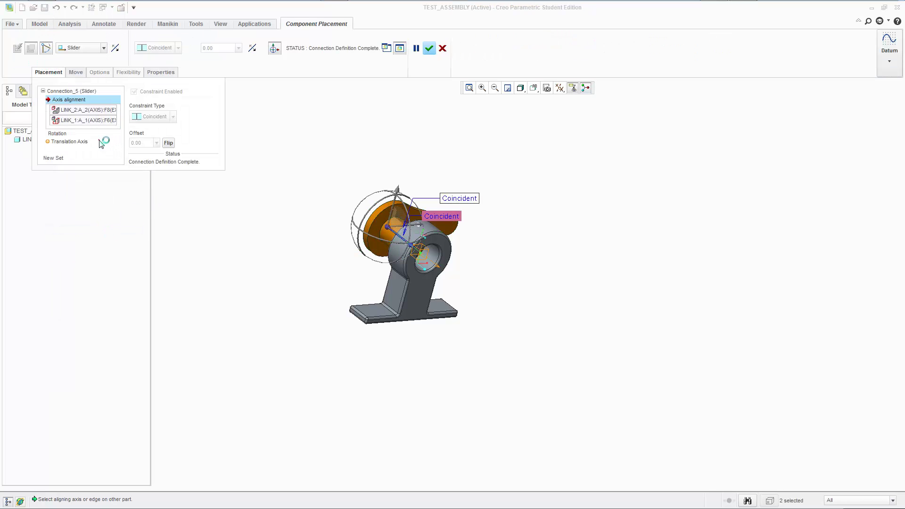
{"action": "left_click", "coordinate": [71, 139]}
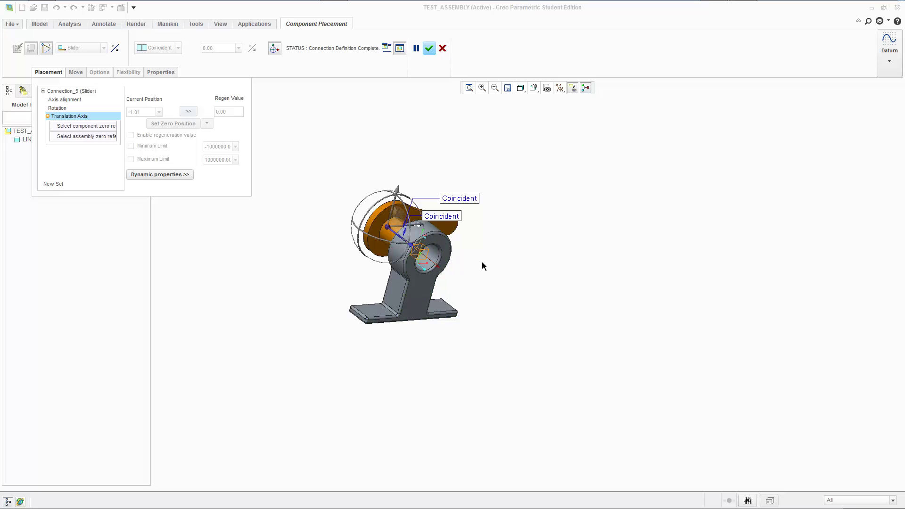
Set the translation axis's component zero reference to the end face of link_2's pin
{"action": "scroll", "coordinate": [436, 263], "scroll_direction": "up", "scroll_amount": 2}
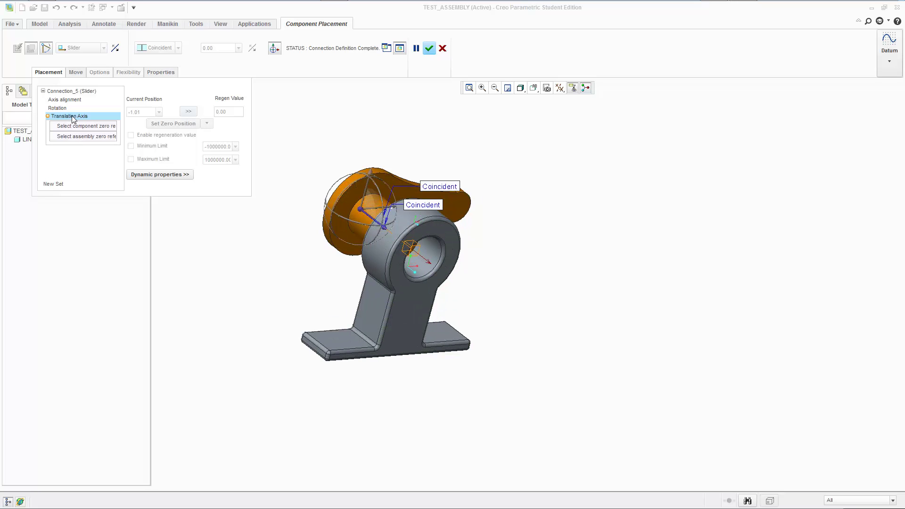
{"action": "left_click", "coordinate": [109, 128]}
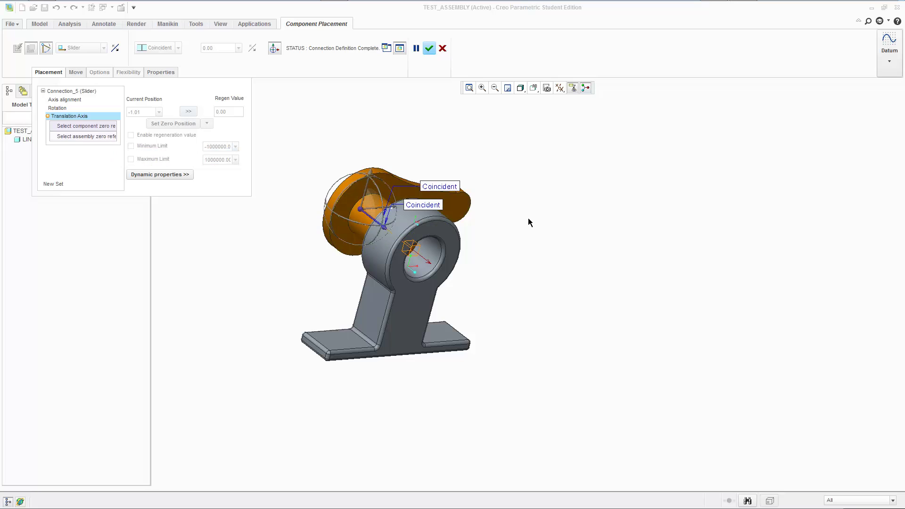
{"action": "middle_click_drag", "start_coordinate": [527, 219], "coordinate": [509, 204]}
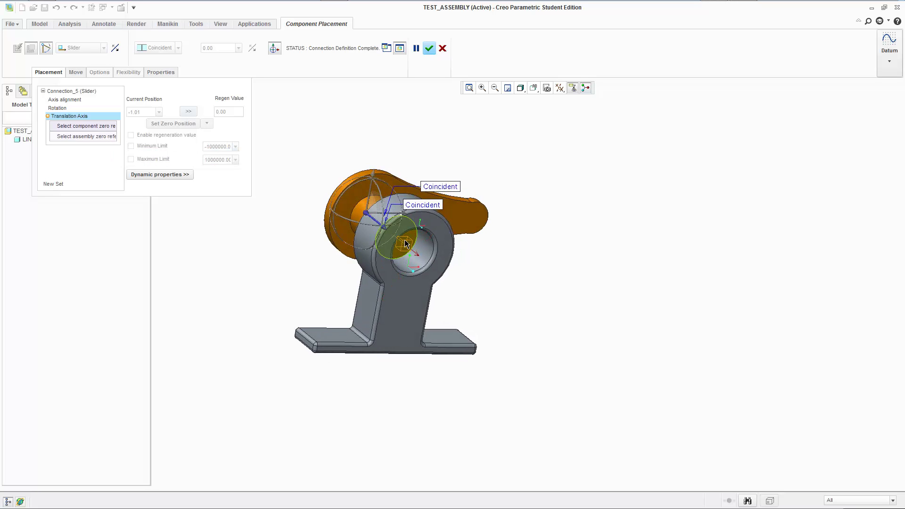
{"action": "left_click", "coordinate": [405, 243]}
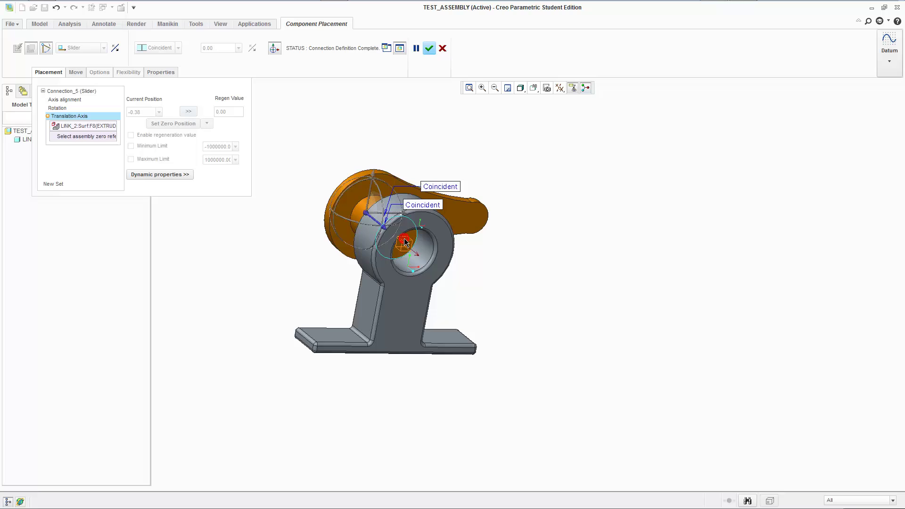
Use link_1's front face as the translation axis's assembly zero reference and set the current position to 0
{"action": "left_click", "coordinate": [407, 313]}
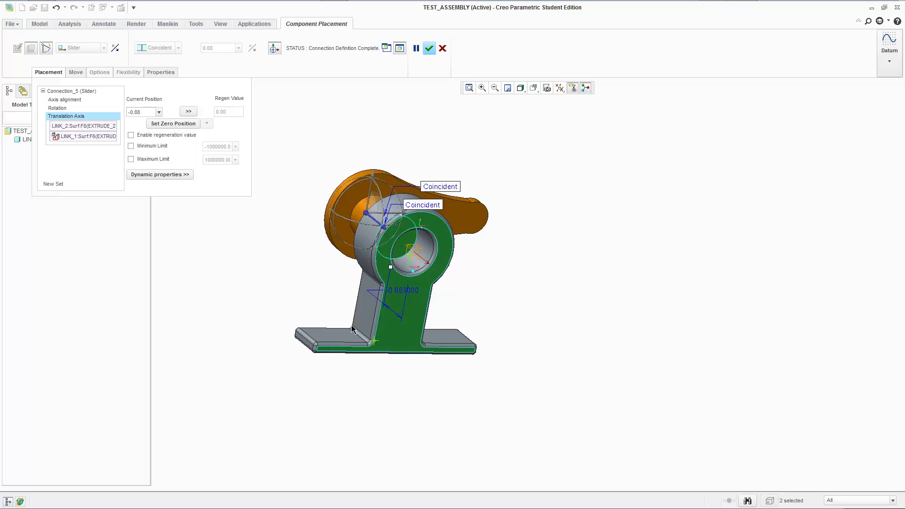
{"action": "middle_click_drag", "start_coordinate": [333, 304], "coordinate": [283, 245]}
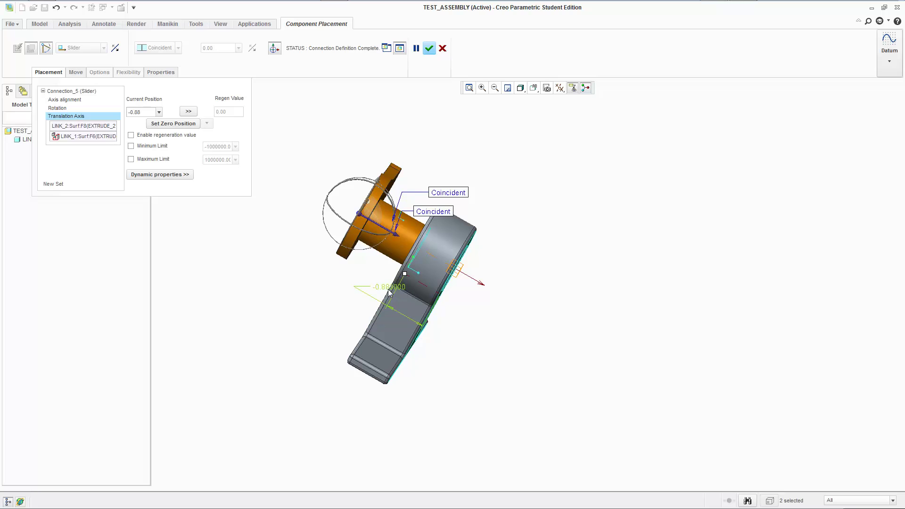
{"action": "double_click", "coordinate": [132, 115]}
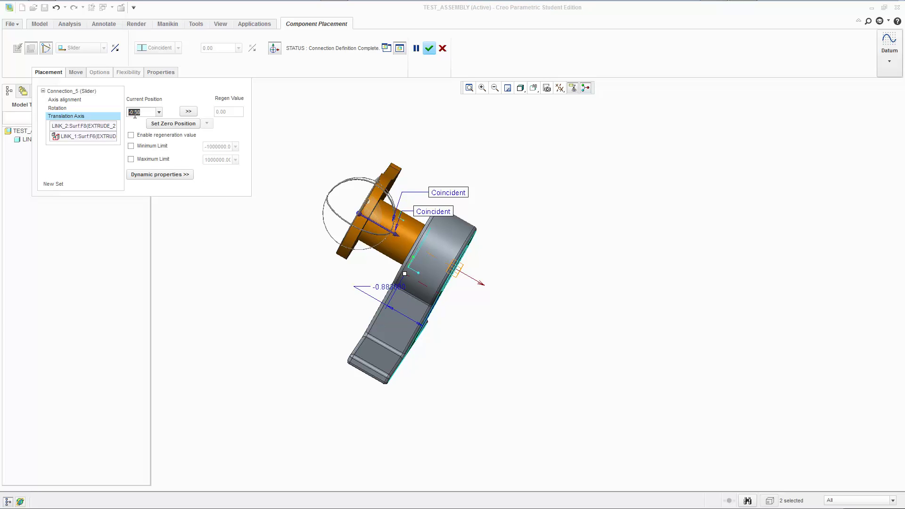
{"action": "type", "text": "0"}
{"action": "key", "text": "Return"}
{"action": "middle_click_drag", "start_coordinate": [461, 229], "coordinate": [424, 268]}
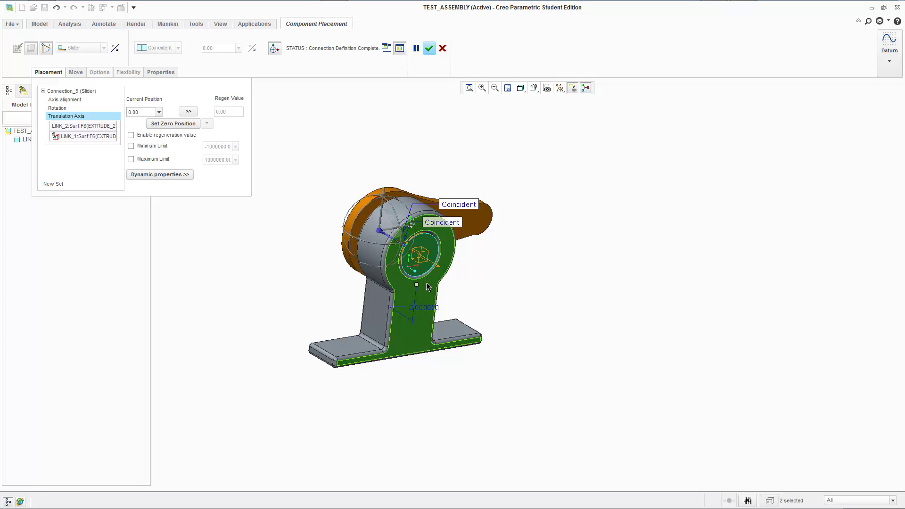
{"action": "mouse_move", "coordinate": [428, 287]}
{"action": "middle_mouse_down"}
{"action": "mouse_move", "coordinate": [570, 263]}
{"action": "mouse_move", "coordinate": [583, 274]}
{"action": "mouse_move", "coordinate": [585, 249]}
{"action": "mouse_move", "coordinate": [590, 271]}
{"action": "middle_mouse_up"}
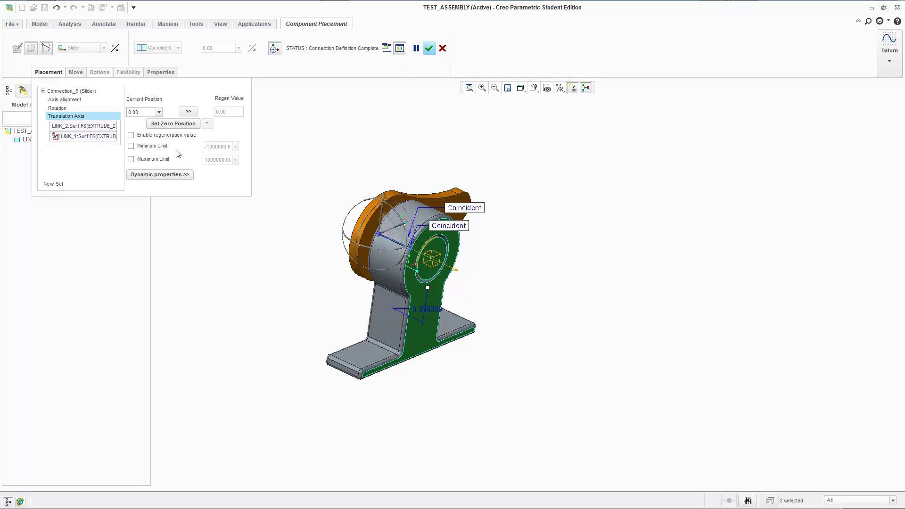
Enable a minimum limit of 0 for the slider's translation axis and accept link_2's placement
{"action": "left_click", "coordinate": [148, 149]}
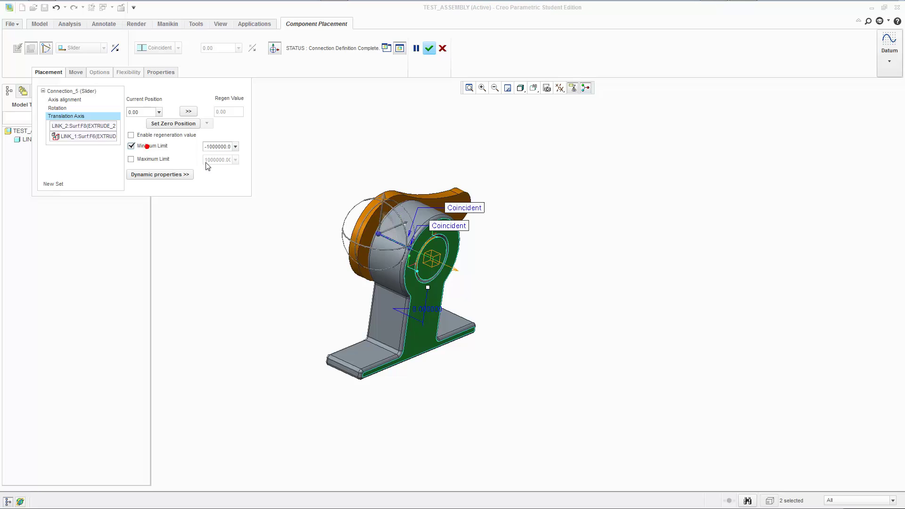
{"action": "left_click", "coordinate": [222, 146]}
{"action": "type", "text": "0"}
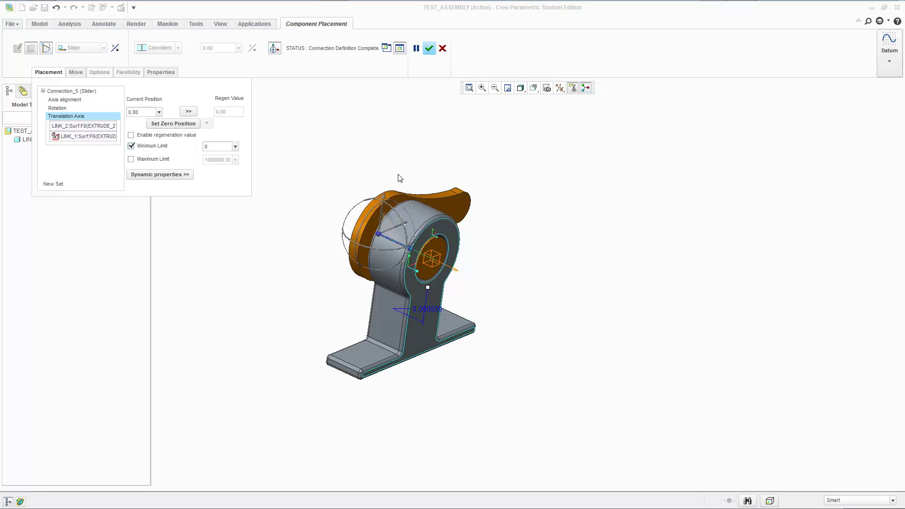
{"action": "key", "text": "Return"}
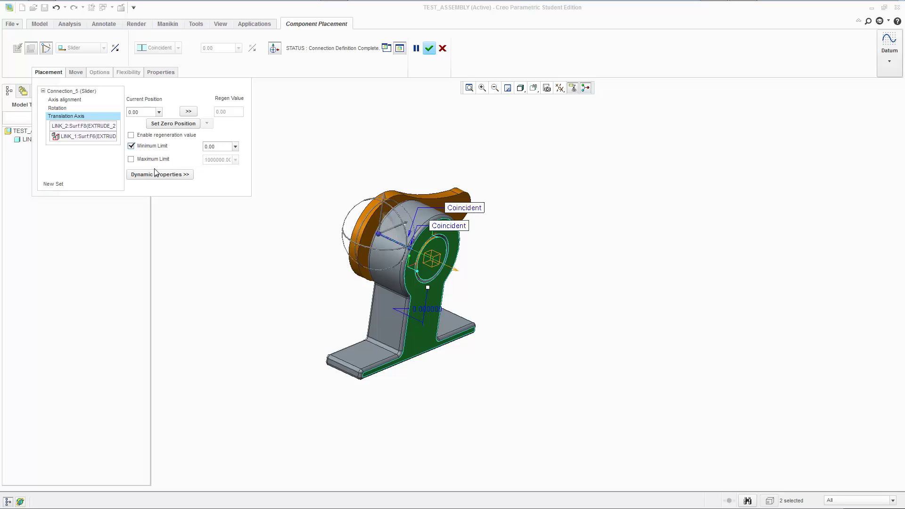
{"action": "left_click", "coordinate": [429, 48]}
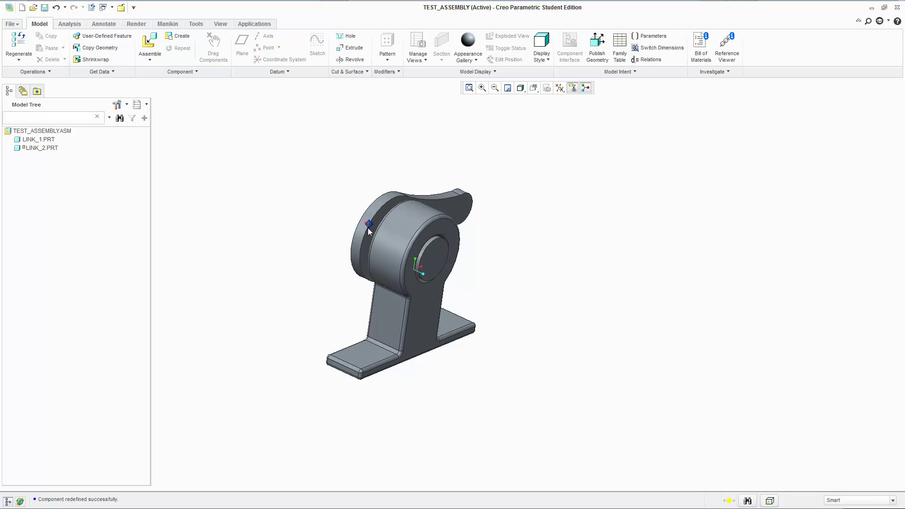
Test link_2's sliding motion along the slider axis against its minimum limit
{"action": "mouse_move", "coordinate": [359, 217]}
{"action": "left_mouse_down"}
{"action": "mouse_move", "coordinate": [500, 297]}
{"action": "mouse_move", "coordinate": [283, 105]}
{"action": "mouse_move", "coordinate": [517, 254]}
{"action": "mouse_move", "coordinate": [105, 69]}
{"action": "mouse_move", "coordinate": [439, 200]}
{"action": "mouse_move", "coordinate": [332, 202]}
{"action": "mouse_move", "coordinate": [790, 358]}
{"action": "mouse_move", "coordinate": [491, 261]}
{"action": "mouse_move", "coordinate": [410, 206]}
{"action": "mouse_move", "coordinate": [524, 274]}
{"action": "mouse_move", "coordinate": [495, 261]}
{"action": "mouse_move", "coordinate": [398, 171]}
{"action": "left_mouse_up"}
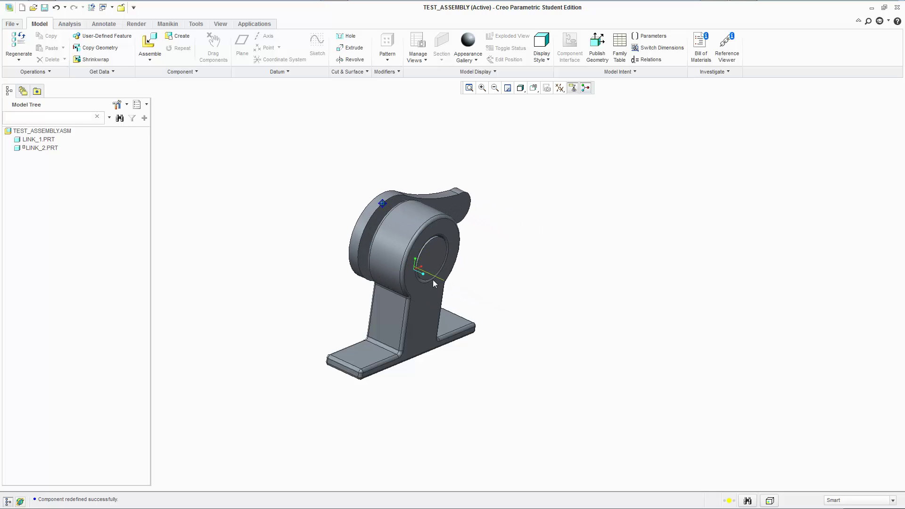
{"action": "left_click_drag", "start_coordinate": [404, 252], "coordinate": [362, 227]}
{"action": "mouse_move", "coordinate": [361, 223]}
{"action": "left_mouse_down"}
{"action": "mouse_move", "coordinate": [444, 275]}
{"action": "mouse_move", "coordinate": [343, 183]}
{"action": "mouse_move", "coordinate": [399, 230]}
{"action": "mouse_move", "coordinate": [334, 161]}
{"action": "left_mouse_up"}
{"action": "right_click", "coordinate": [56, 148]}
{"action": "left_click", "coordinate": [111, 220]}
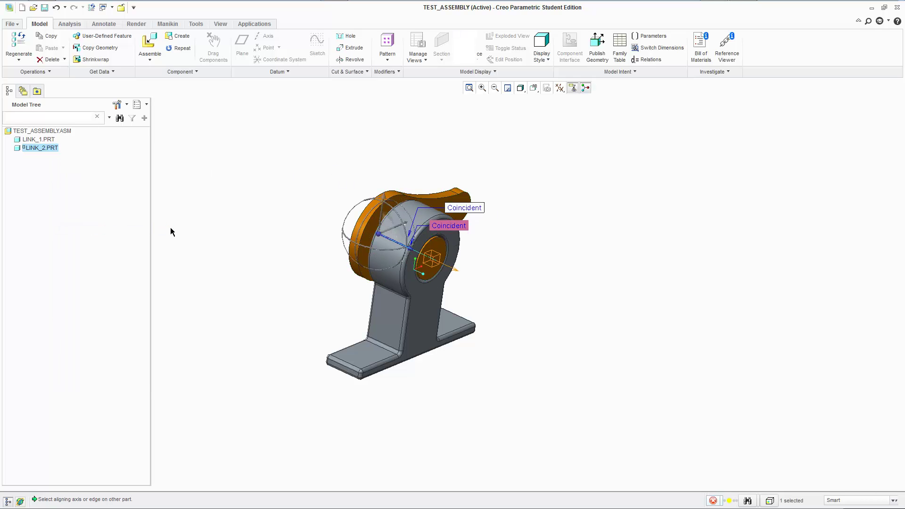
{"action": "left_click", "coordinate": [53, 73]}
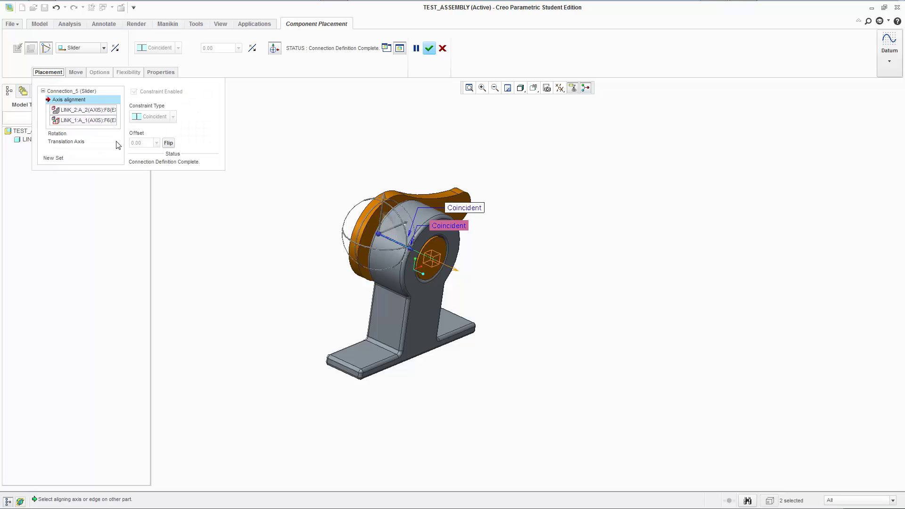
{"action": "left_click", "coordinate": [73, 142]}
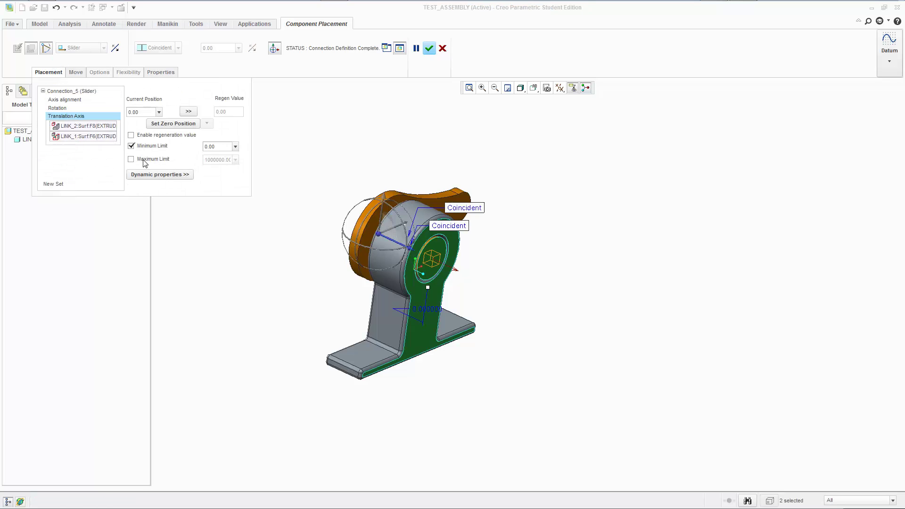
{"action": "left_click", "coordinate": [443, 48]}
Examine the gap between link_2's arm and link_1 from several directions and test link_2's sliding motion in a straight-on view
{"action": "left_click", "coordinate": [430, 270]}
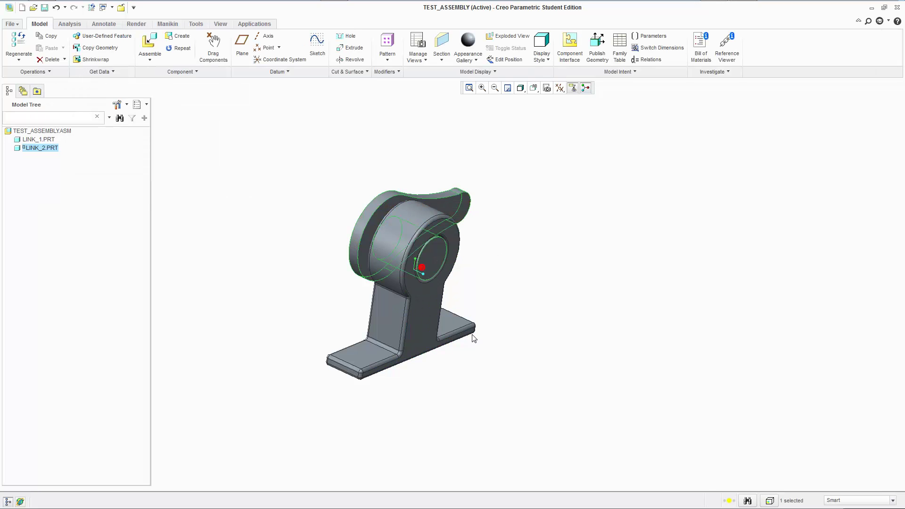
{"action": "mouse_move", "coordinate": [537, 237]}
{"action": "middle_mouse_down"}
{"action": "mouse_move", "coordinate": [550, 216]}
{"action": "mouse_move", "coordinate": [566, 236]}
{"action": "mouse_move", "coordinate": [542, 255]}
{"action": "mouse_move", "coordinate": [519, 241]}
{"action": "middle_mouse_up"}
{"action": "scroll", "coordinate": [473, 246], "scroll_direction": "down", "scroll_amount": 5}
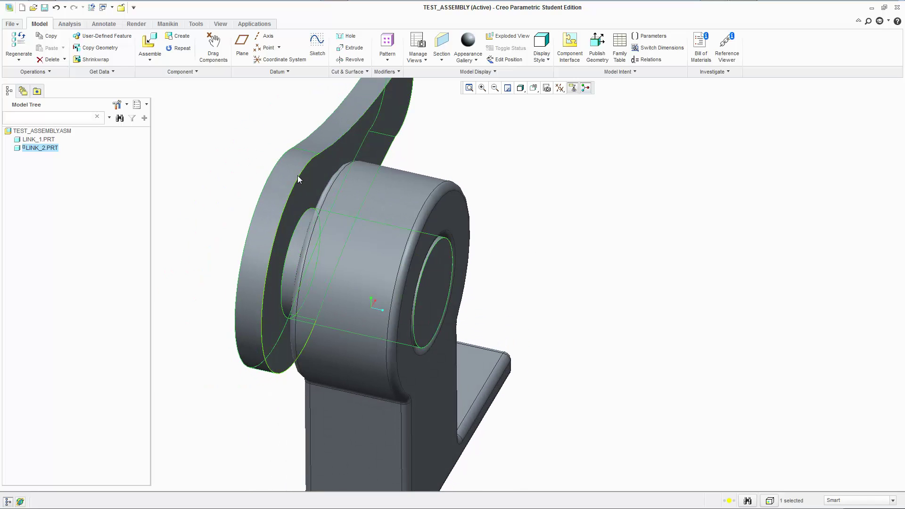
{"action": "left_click", "coordinate": [471, 112]}
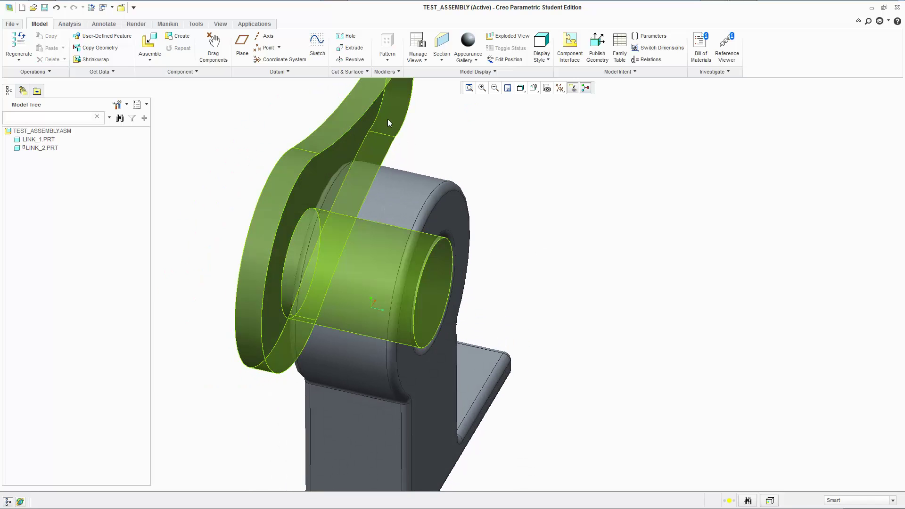
{"action": "middle_click_drag", "start_coordinate": [508, 123], "coordinate": [546, 111]}
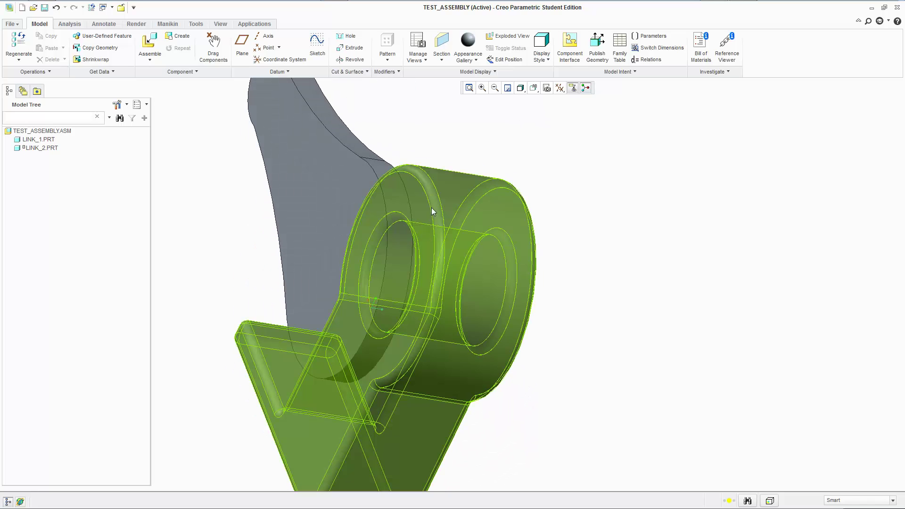
{"action": "scroll", "coordinate": [438, 220], "scroll_direction": "down", "scroll_amount": 6}
{"action": "middle_click_drag", "start_coordinate": [519, 182], "coordinate": [547, 144]}
{"action": "left_click", "coordinate": [533, 88]}
{"action": "left_click", "coordinate": [534, 89]}
{"action": "left_click", "coordinate": [534, 89]}
{"action": "left_click", "coordinate": [559, 161]}
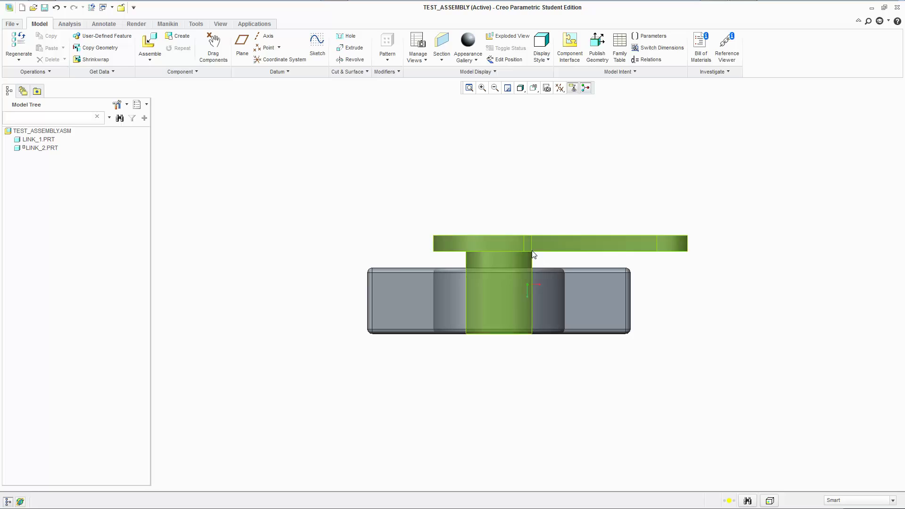
{"action": "mouse_move", "coordinate": [514, 247]}
{"action": "left_mouse_down", "text": "ctrl+alt"}
{"action": "mouse_move", "coordinate": [519, 331]}
{"action": "mouse_move", "coordinate": [519, 273]}
{"action": "mouse_move", "coordinate": [540, 266]}
{"action": "mouse_move", "coordinate": [532, 208]}
{"action": "mouse_move", "coordinate": [524, 219]}
{"action": "mouse_move", "coordinate": [521, 204]}
{"action": "left_mouse_up", "text": "ctrl+alt"}
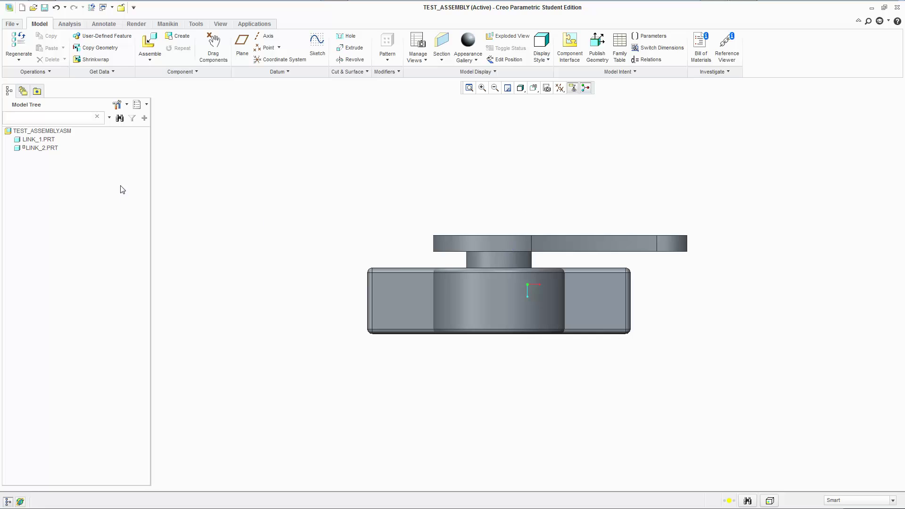
{"action": "right_click", "coordinate": [61, 148]}
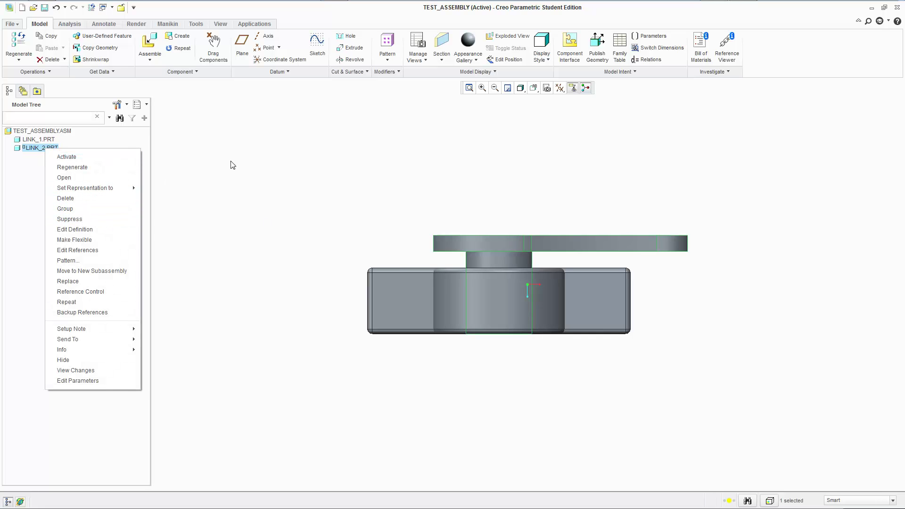
{"action": "left_click", "coordinate": [296, 152]}
{"action": "left_click", "coordinate": [338, 235]}
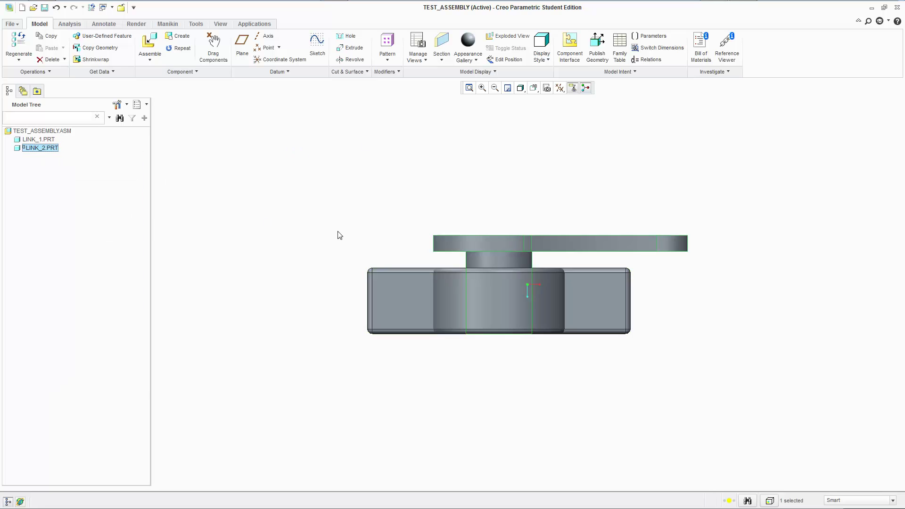
Measure the distance between the inner face of link_2's arm and the facing surface of link_1
{"action": "key", "text": "ctrl+d"}
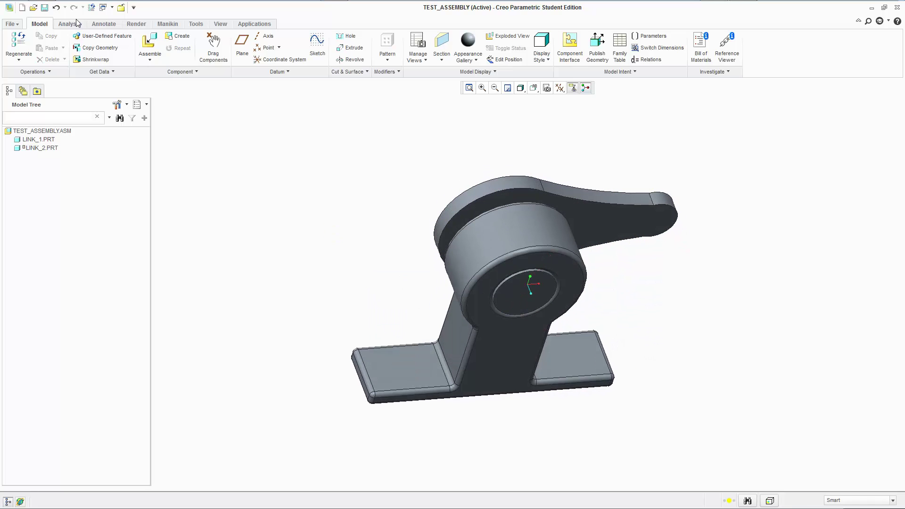
{"action": "left_click", "coordinate": [85, 26]}
{"action": "left_click", "coordinate": [260, 56]}
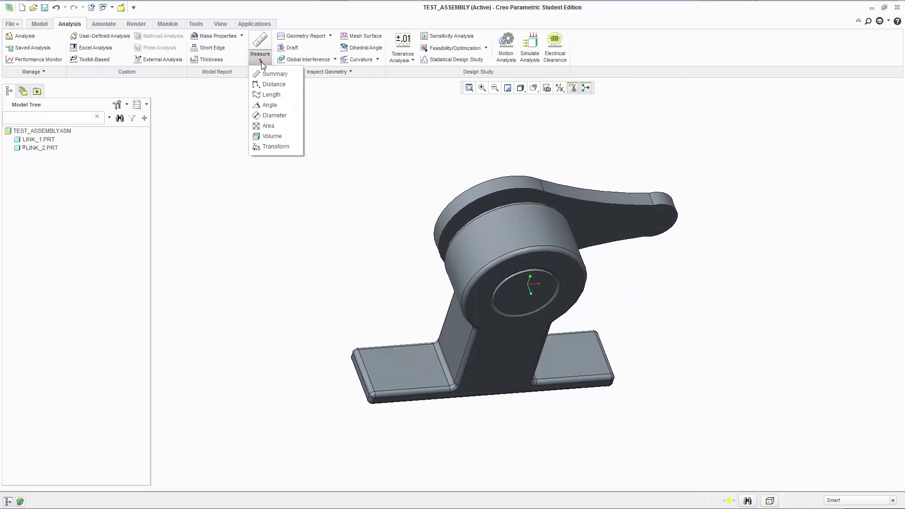
{"action": "left_click", "coordinate": [267, 85]}
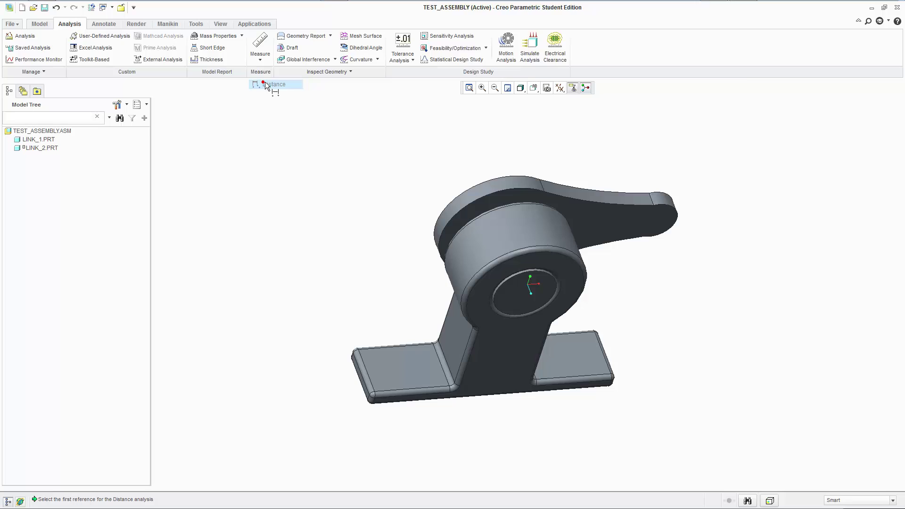
{"action": "left_click", "coordinate": [623, 216]}
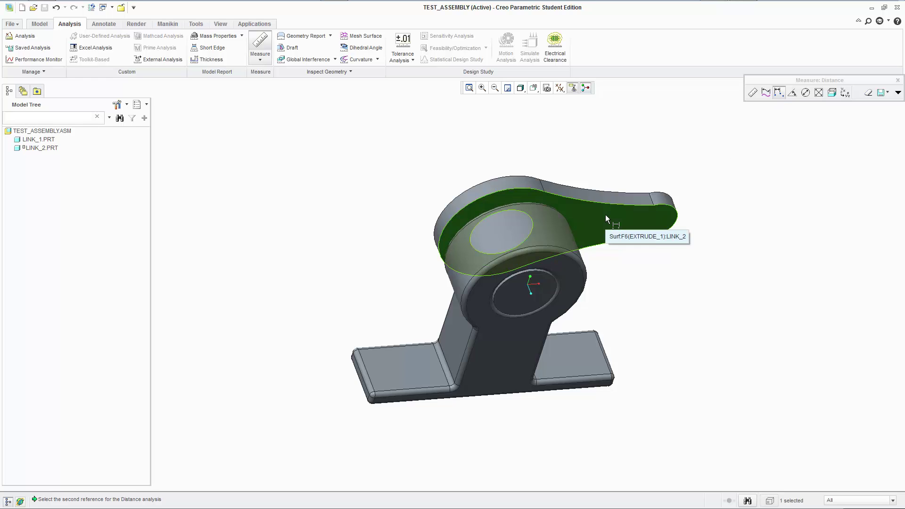
{"action": "mouse_move", "coordinate": [590, 168]}
{"action": "middle_mouse_down"}
{"action": "mouse_move", "coordinate": [620, 145]}
{"action": "mouse_move", "coordinate": [693, 146]}
{"action": "middle_mouse_up"}
{"action": "scroll", "coordinate": [588, 213], "scroll_direction": "down", "scroll_amount": 4}
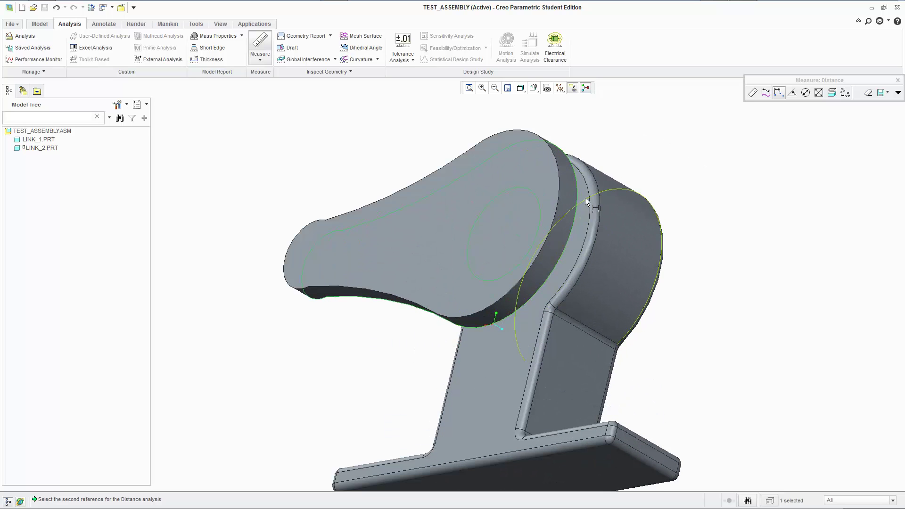
{"action": "scroll", "coordinate": [582, 198], "scroll_direction": "down", "scroll_amount": 5}
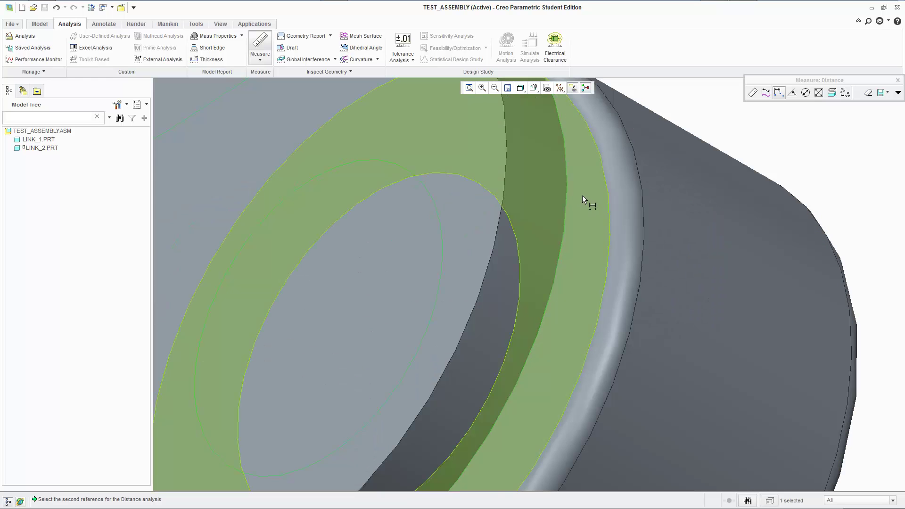
{"action": "left_click", "coordinate": [582, 194]}
Examine the measured gap between the two links from the side and close the distance measurement
{"action": "scroll", "coordinate": [582, 195], "scroll_direction": "up", "scroll_amount": 6}
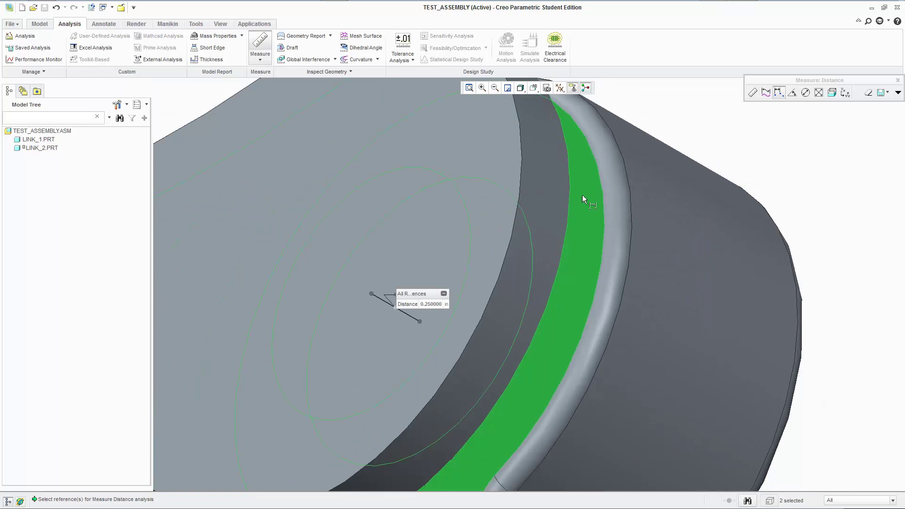
{"action": "middle_click_drag", "start_coordinate": [613, 200], "coordinate": [673, 238]}
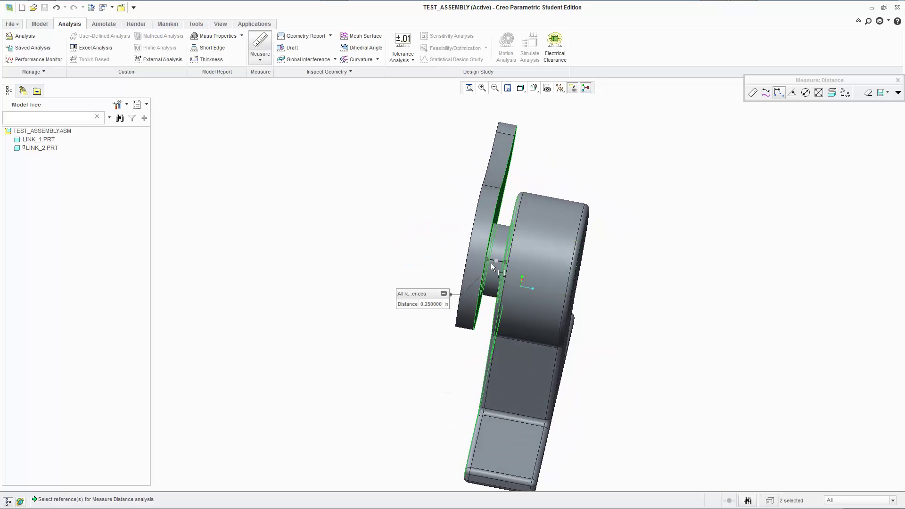
{"action": "scroll", "coordinate": [483, 265], "scroll_direction": "up", "scroll_amount": 3}
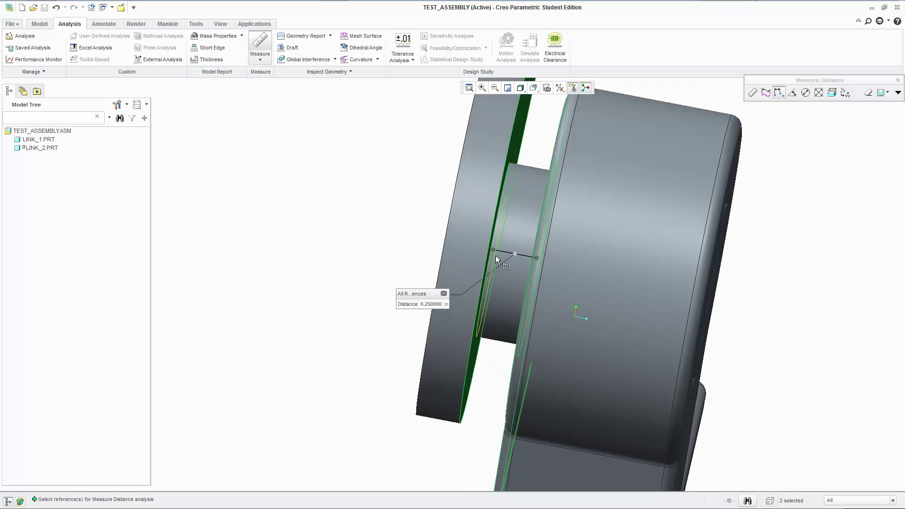
{"action": "scroll", "coordinate": [505, 259], "scroll_direction": "down", "scroll_amount": 2}
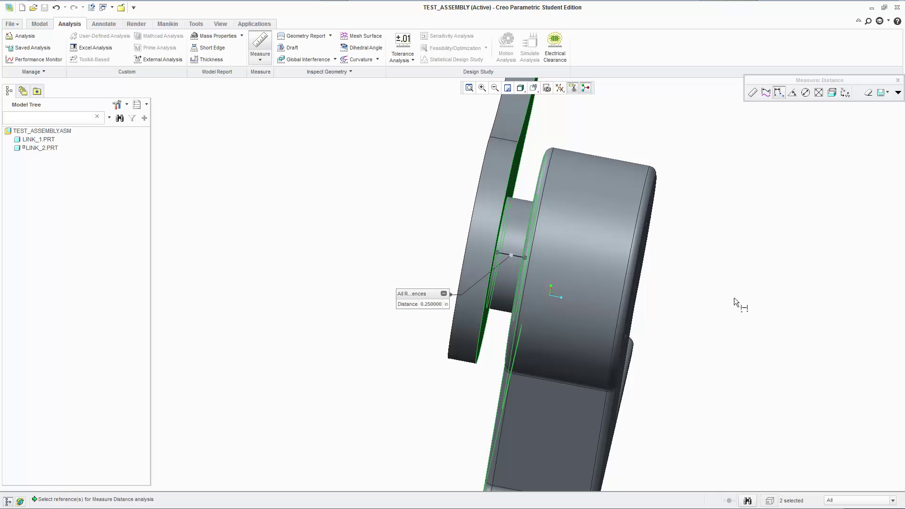
{"action": "middle_click_drag", "start_coordinate": [730, 296], "coordinate": [856, 171]}
{"action": "left_click_drag", "start_coordinate": [848, 81], "coordinate": [729, 85]}
{"action": "left_click", "coordinate": [779, 85]}
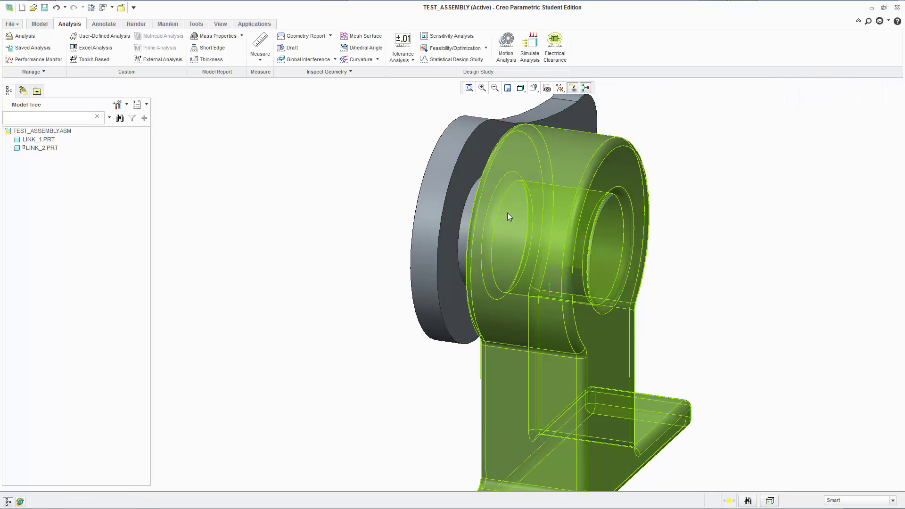
Redefine link_2's Slider connection so that its translation axis has a maximum limit of 0.25
{"action": "left_click", "coordinate": [43, 24]}
{"action": "scroll", "coordinate": [348, 207], "scroll_direction": "down", "scroll_amount": 3}
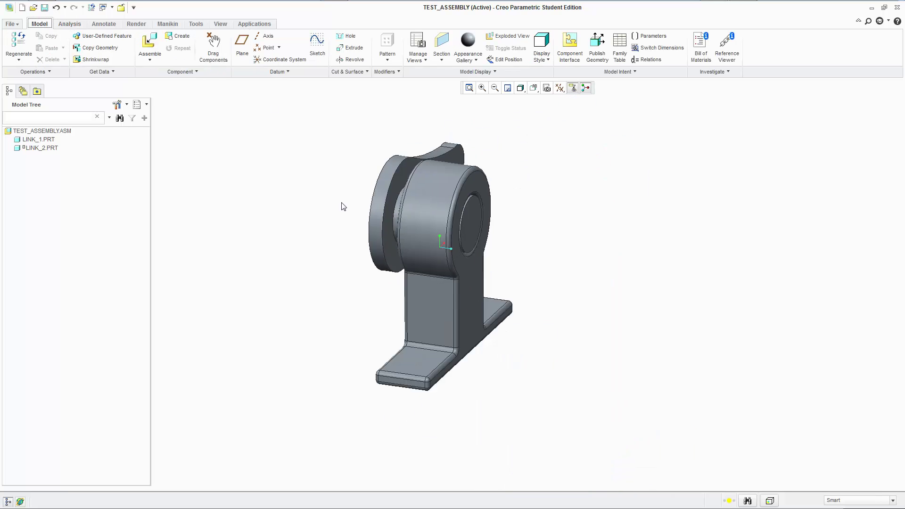
{"action": "middle_click_drag", "start_coordinate": [347, 207], "coordinate": [517, 303]}
{"action": "right_click", "coordinate": [44, 148]}
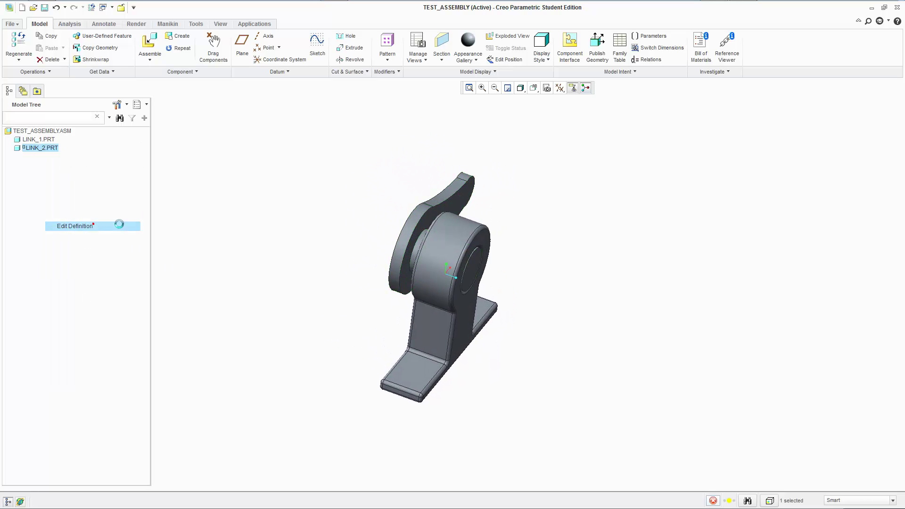
{"action": "left_click", "coordinate": [76, 226]}
{"action": "left_click", "coordinate": [48, 72]}
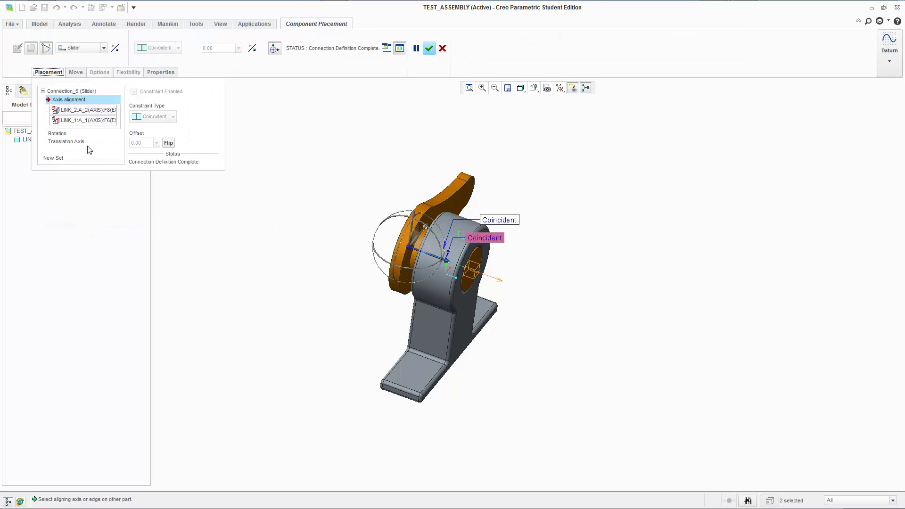
{"action": "left_click", "coordinate": [74, 138]}
{"action": "left_click", "coordinate": [132, 159]}
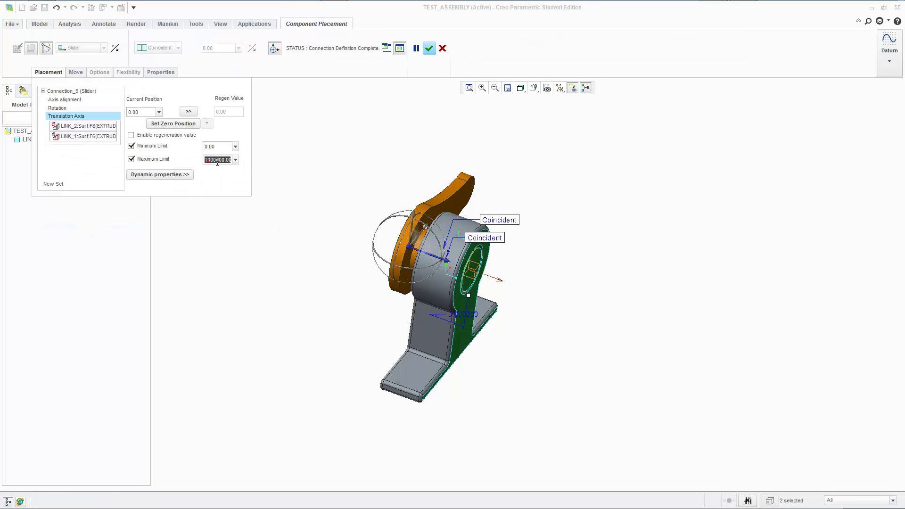
{"action": "type", "text": "0.25"}
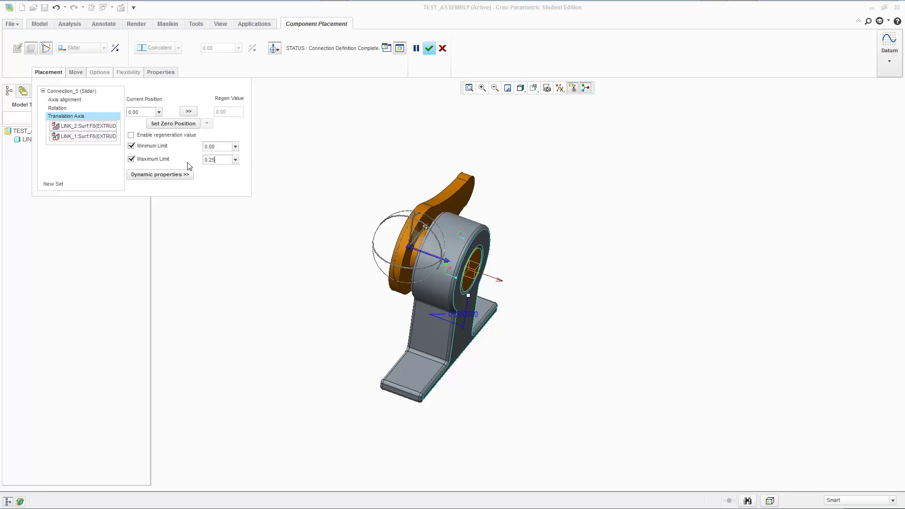
{"action": "left_click", "coordinate": [429, 48]}
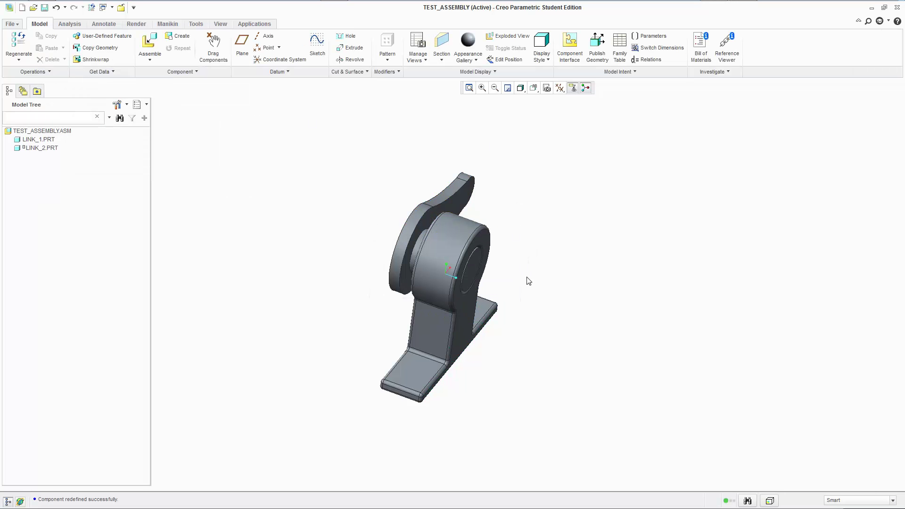
Test link_2's sliding motion between both translation limits by moving its arm and its pin
{"action": "scroll", "coordinate": [529, 281], "scroll_direction": "down", "scroll_amount": 2}
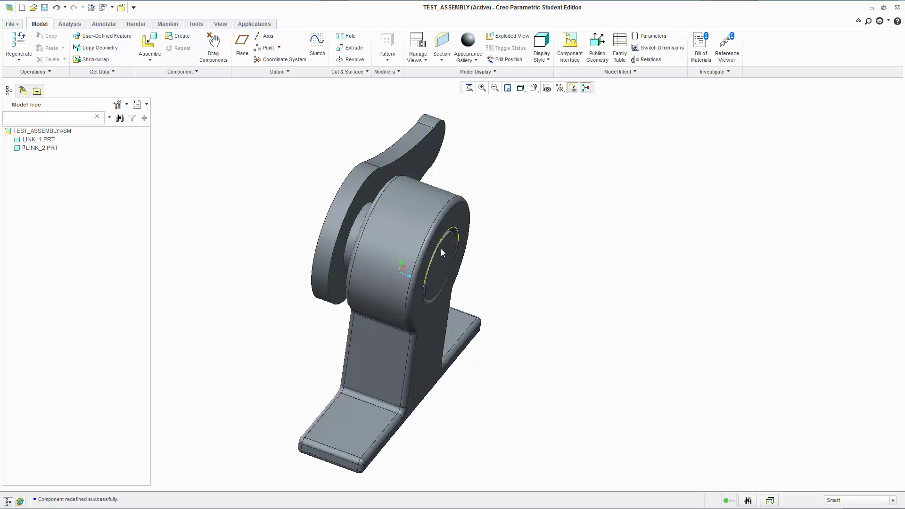
{"action": "left_click_drag", "start_coordinate": [351, 209], "coordinate": [369, 218]}
{"action": "left_click", "coordinate": [376, 222]}
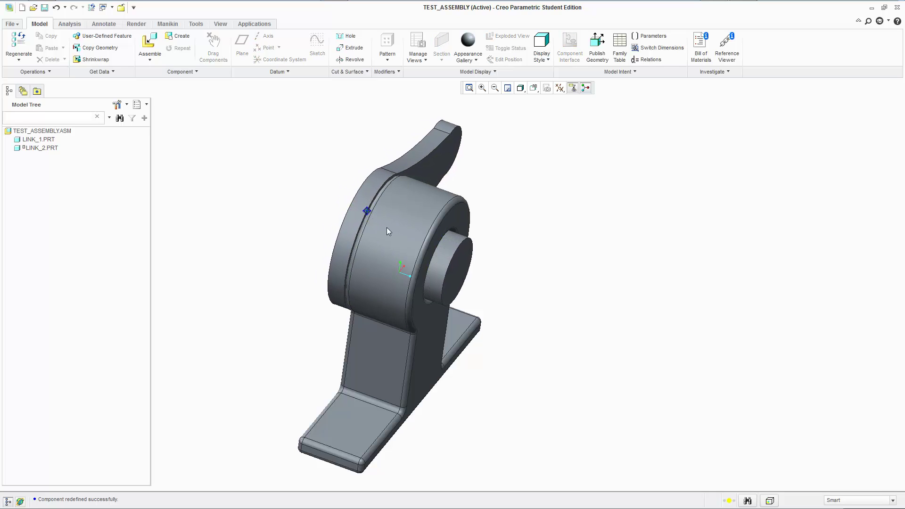
{"action": "left_click", "coordinate": [362, 201]}
{"action": "left_click", "coordinate": [363, 201]}
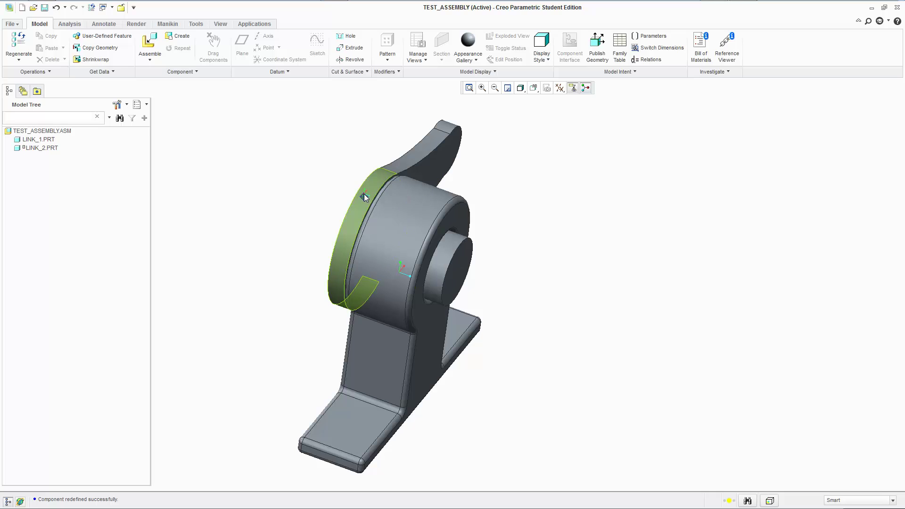
{"action": "left_click", "coordinate": [456, 262]}
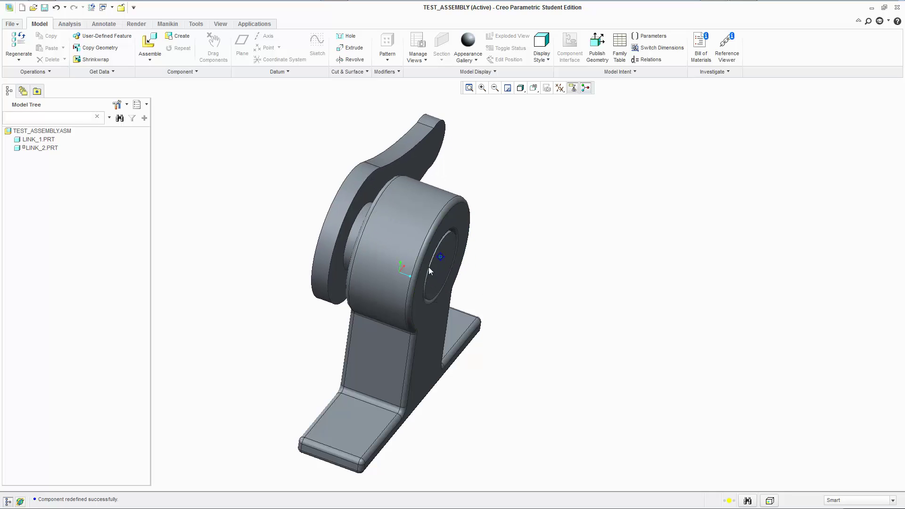
{"action": "left_click", "coordinate": [406, 248]}
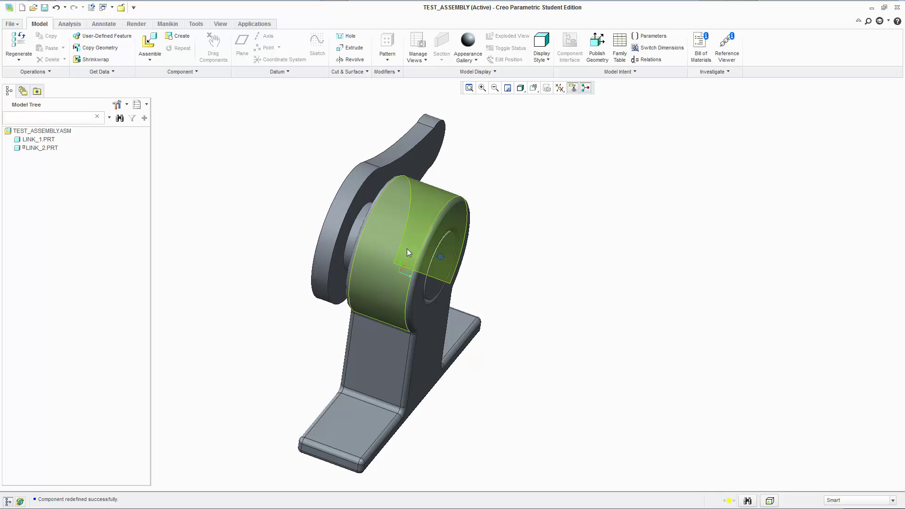
{"action": "middle_click", "coordinate": [597, 304]}
Examine the assembled links from several directions while testing link_2's limited sliding motion
{"action": "middle_click_drag", "start_coordinate": [594, 302], "coordinate": [581, 298]}
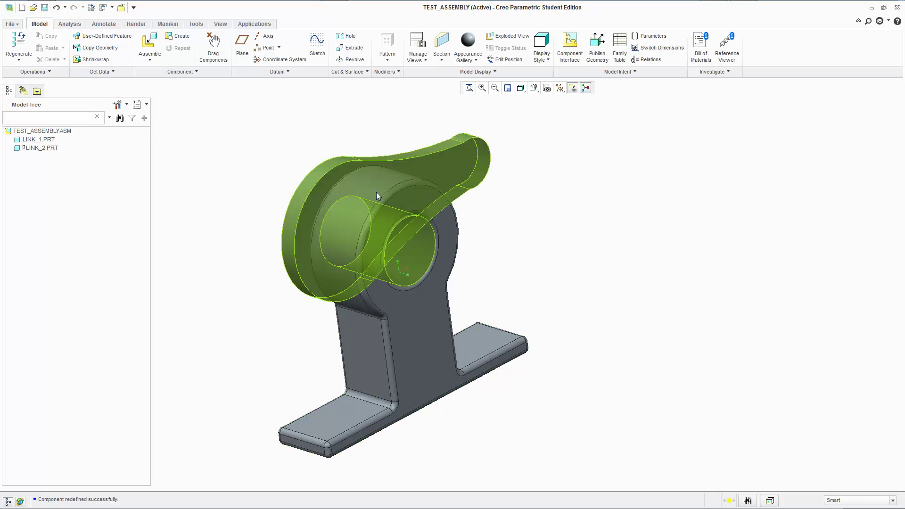
{"action": "middle_click_drag", "start_coordinate": [559, 245], "coordinate": [580, 244]}
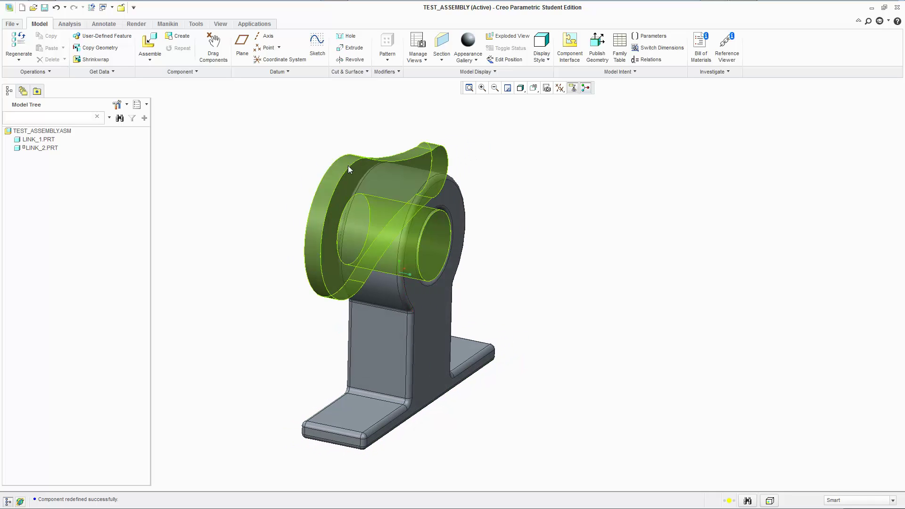
{"action": "middle_click_drag", "start_coordinate": [255, 217], "coordinate": [289, 234]}
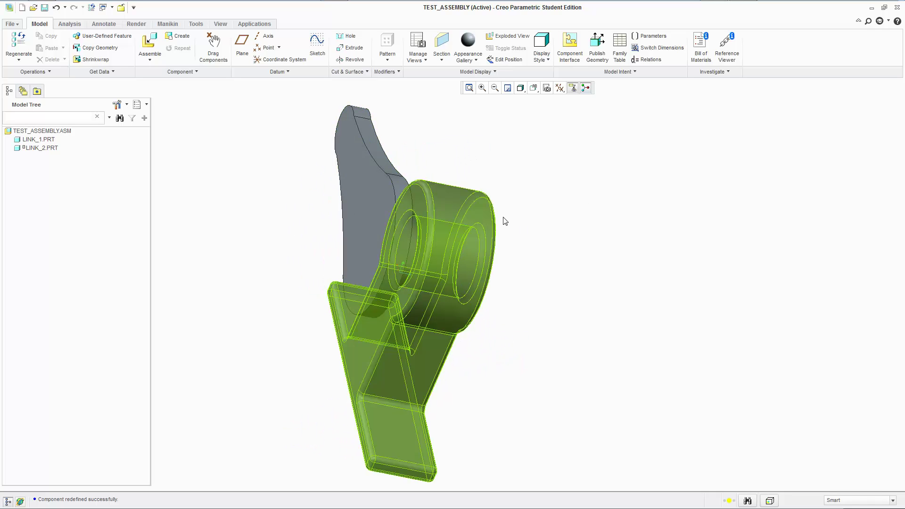
{"action": "middle_click_drag", "start_coordinate": [579, 184], "coordinate": [519, 206]}
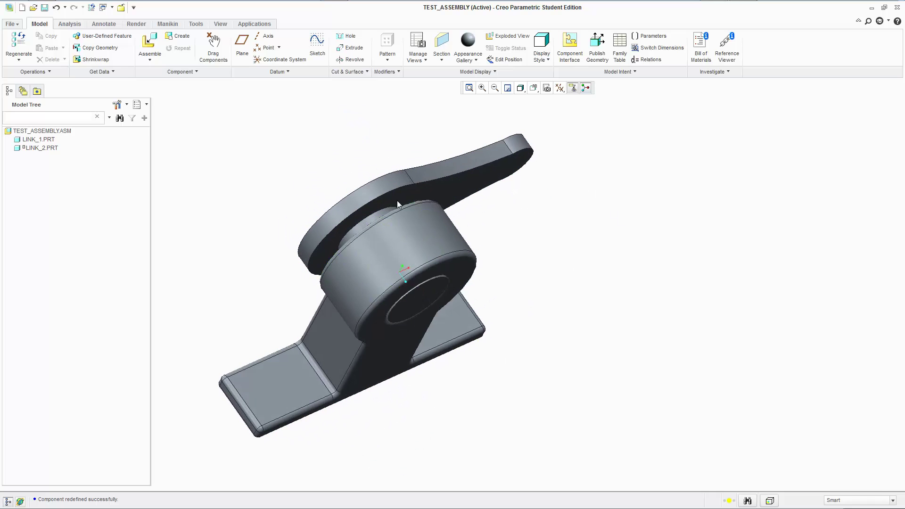
{"action": "middle_click_drag", "start_coordinate": [553, 321], "coordinate": [582, 368]}
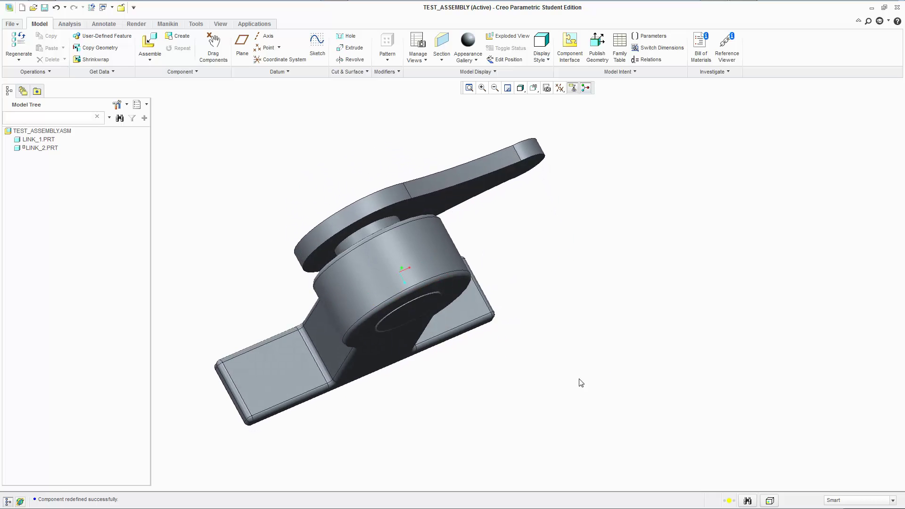
{"action": "middle_click_drag", "start_coordinate": [568, 390], "coordinate": [550, 376]}
{"action": "mouse_move", "coordinate": [429, 272]}
{"action": "left_mouse_down", "text": "ctrl+alt"}
{"action": "mouse_move", "coordinate": [446, 306]}
{"action": "mouse_move", "coordinate": [429, 245]}
{"action": "mouse_move", "coordinate": [440, 281]}
{"action": "mouse_move", "coordinate": [496, 360]}
{"action": "mouse_move", "coordinate": [539, 330]}
{"action": "left_mouse_up", "text": "ctrl+alt"}
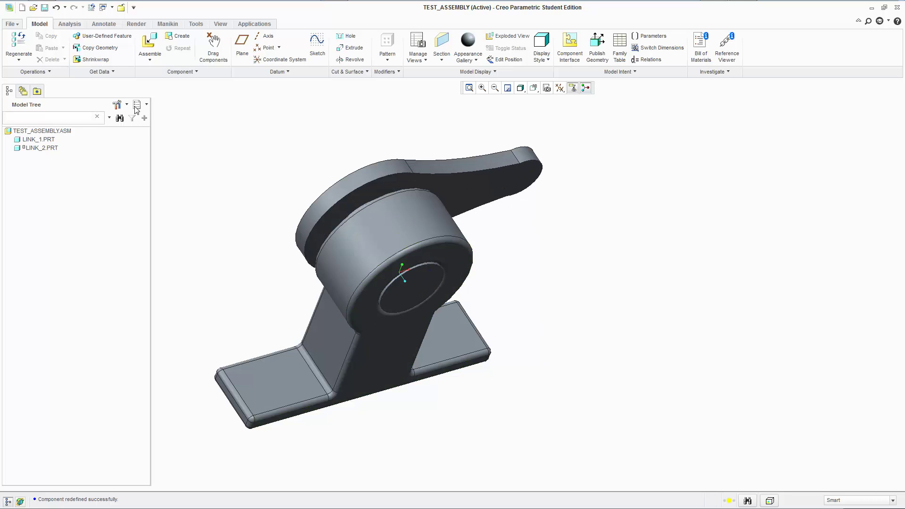
Redefine link_2's placement and change its connection type from Slider to Rigid
{"action": "right_click", "coordinate": [42, 148]}
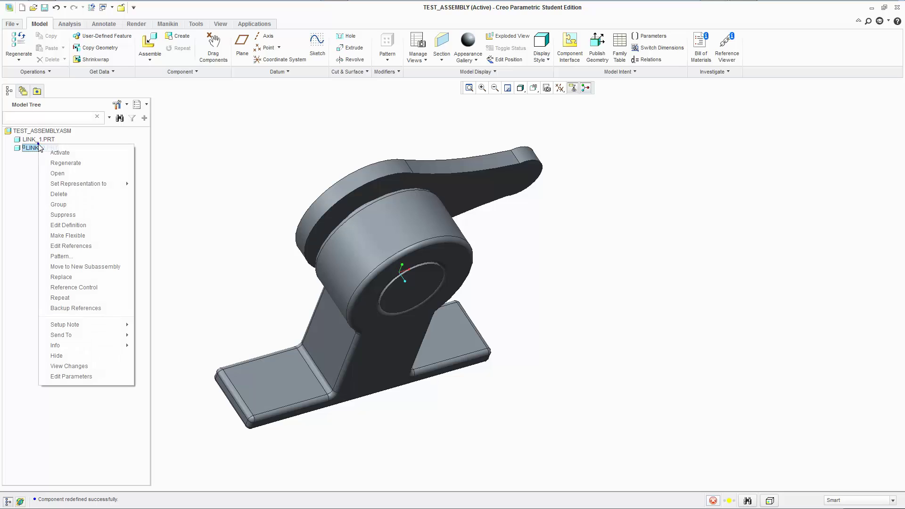
{"action": "left_click", "coordinate": [90, 225]}
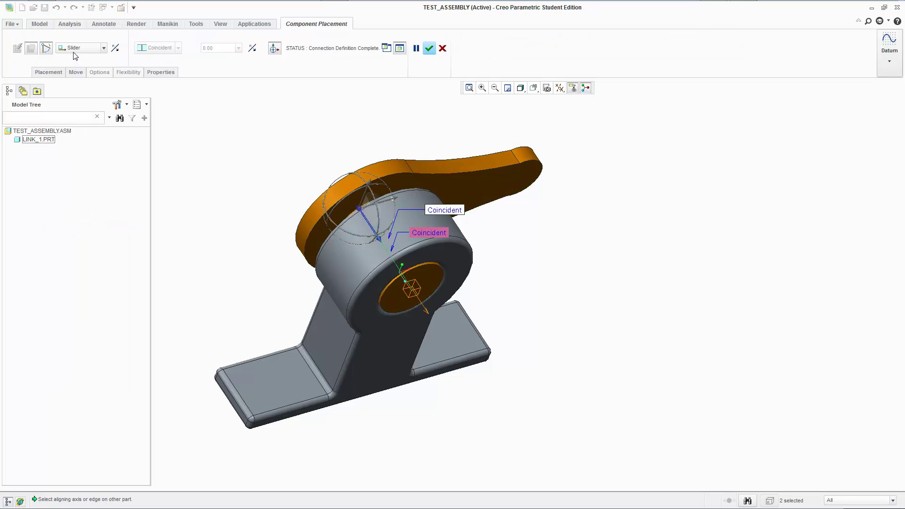
{"action": "left_click", "coordinate": [73, 49]}
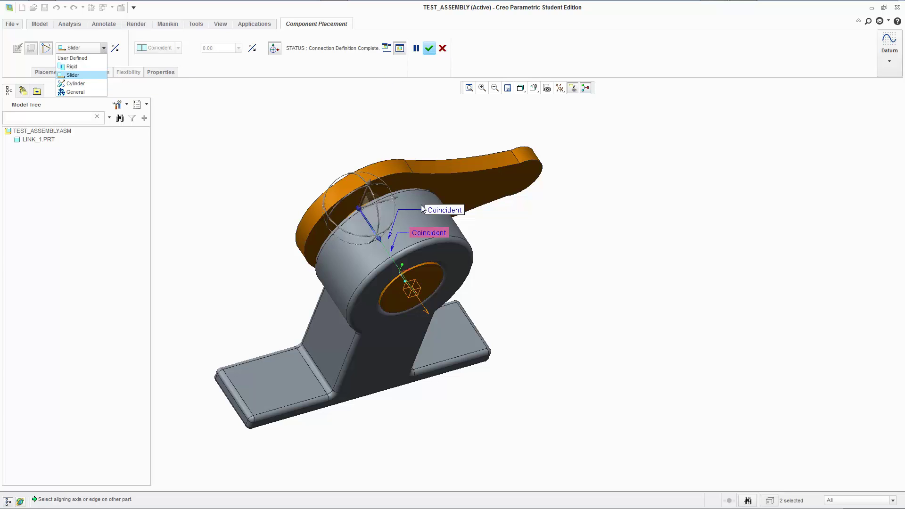
{"action": "left_click", "coordinate": [72, 66]}
Add a Coincident constraint between the end face of link_2's pin and link_1's front face, and accept the placement
{"action": "left_click", "coordinate": [48, 72]}
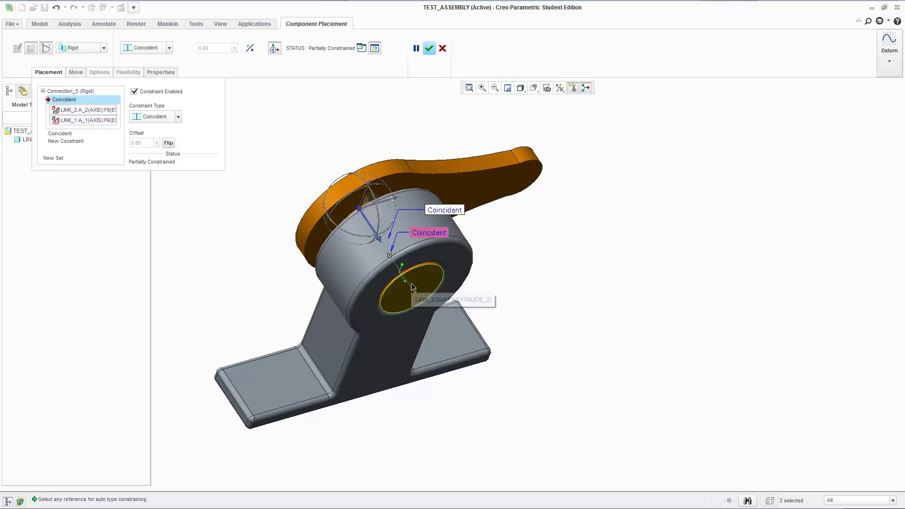
{"action": "left_click", "coordinate": [70, 142]}
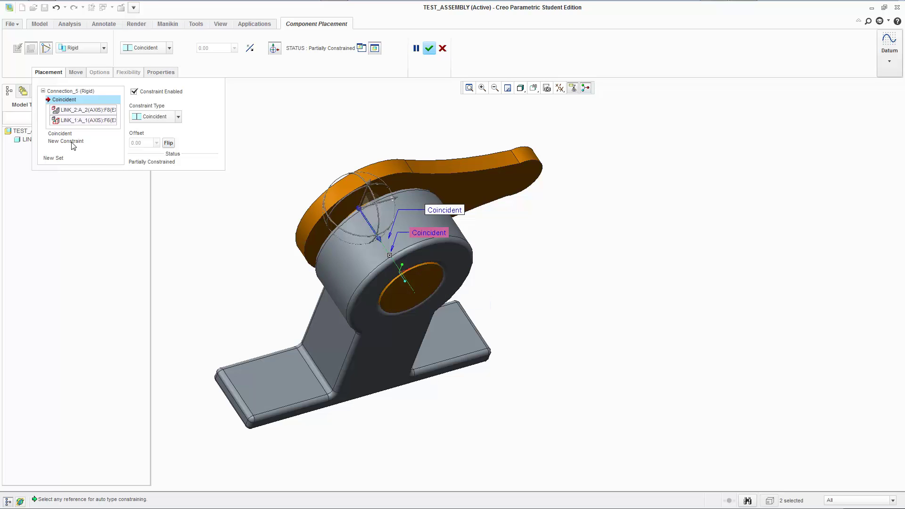
{"action": "left_click", "coordinate": [435, 255]}
{"action": "left_click", "coordinate": [423, 301]}
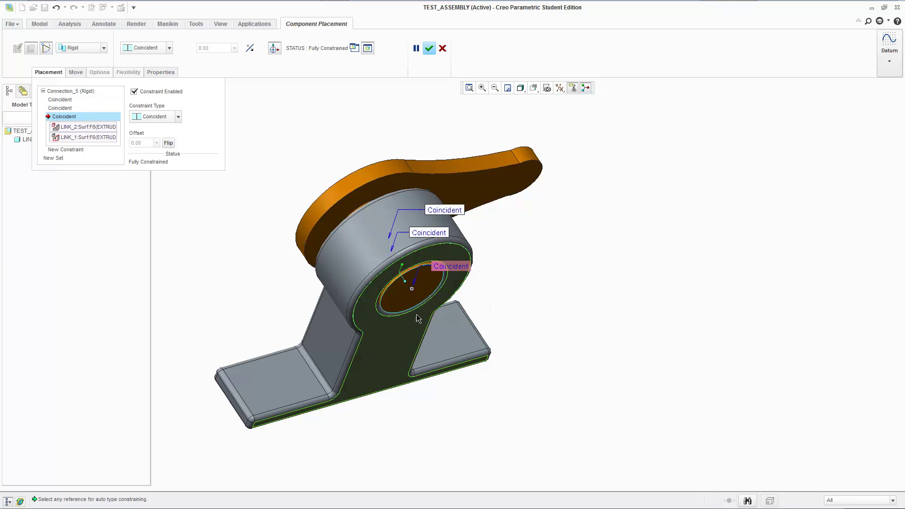
{"action": "left_click", "coordinate": [429, 50]}
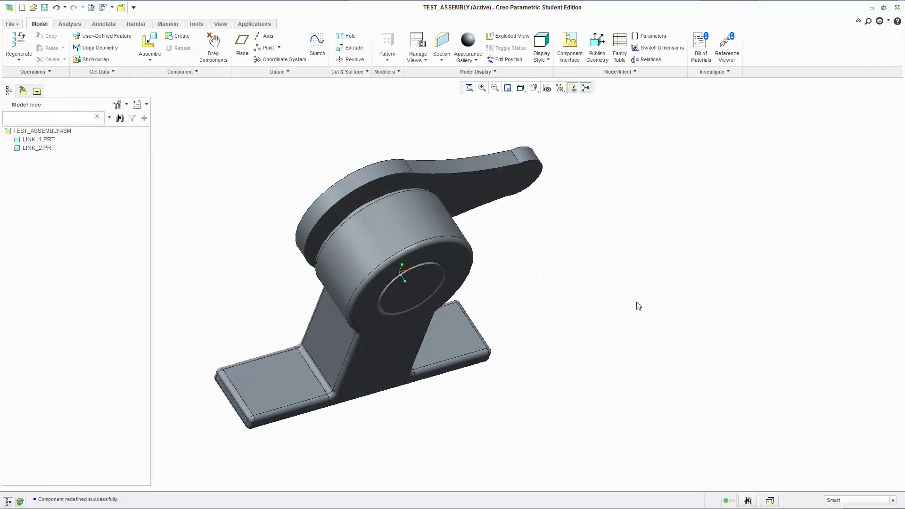
Test whether link_2 can be moved under the Rigid connection, and close the component dragging tool
{"action": "left_click", "coordinate": [486, 193]}
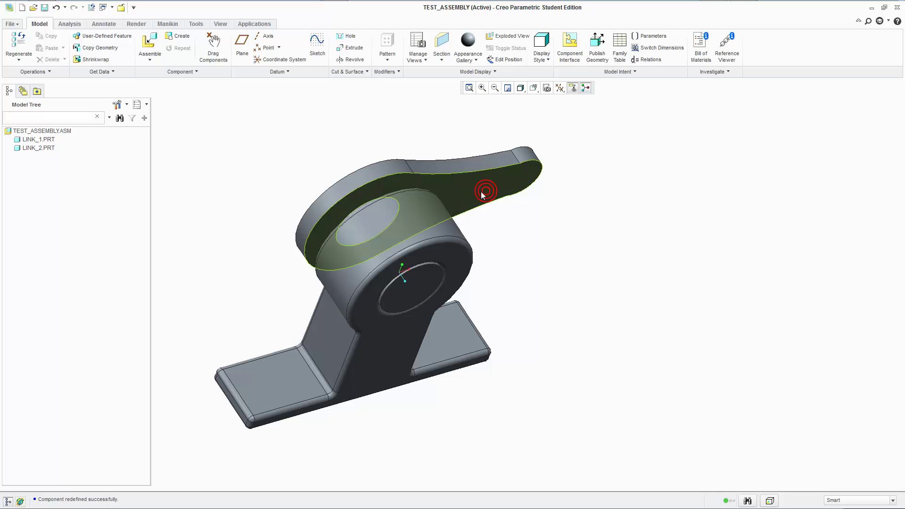
{"action": "left_click", "coordinate": [394, 166]}
{"action": "left_click", "coordinate": [406, 167]}
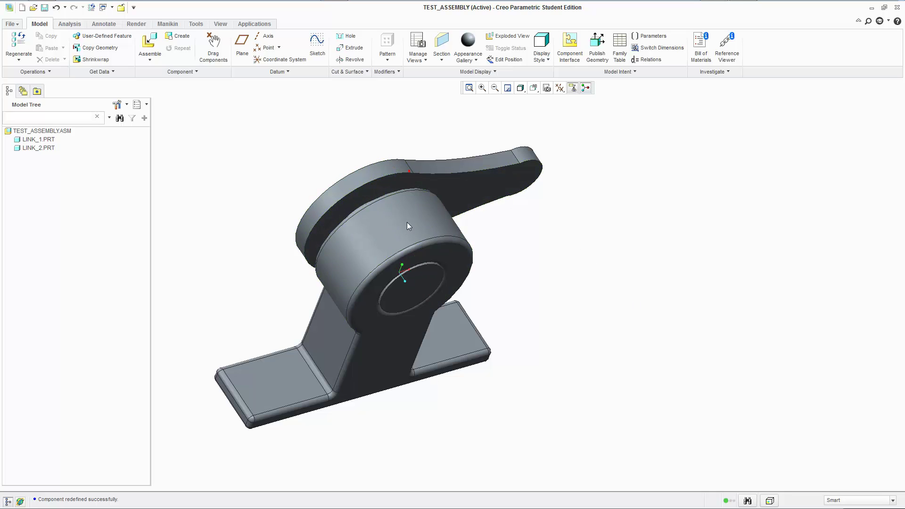
{"action": "left_click", "coordinate": [213, 47]}
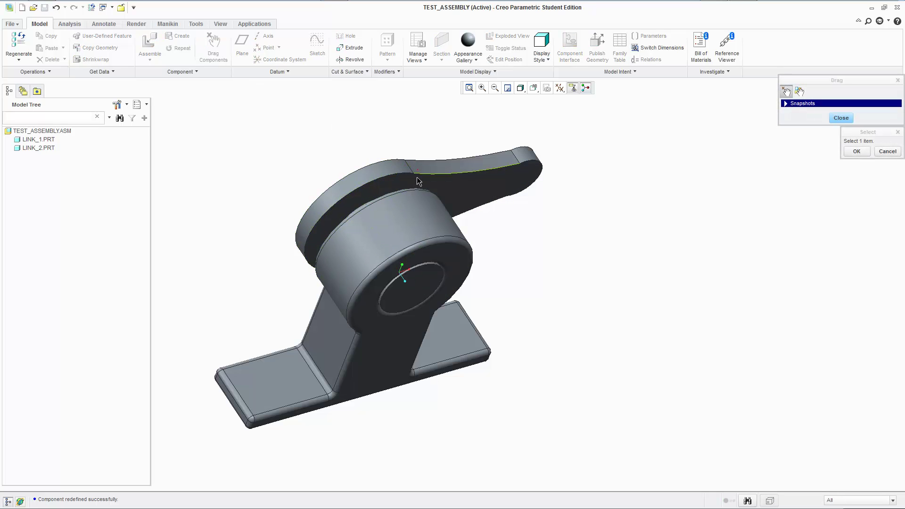
{"action": "left_click", "coordinate": [888, 151]}
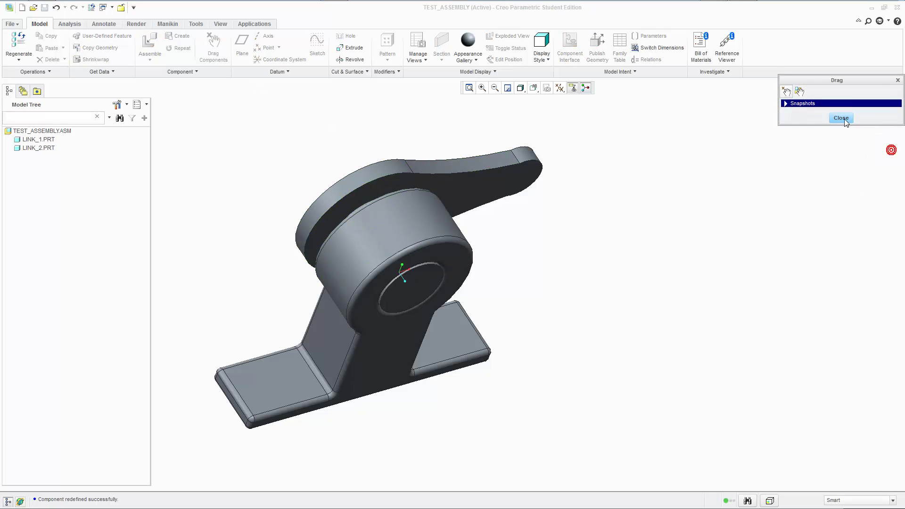
{"action": "left_click", "coordinate": [841, 118]}
Open link_2's definition for editing and show the constraints of its Rigid connection
{"action": "right_click", "coordinate": [30, 148]}
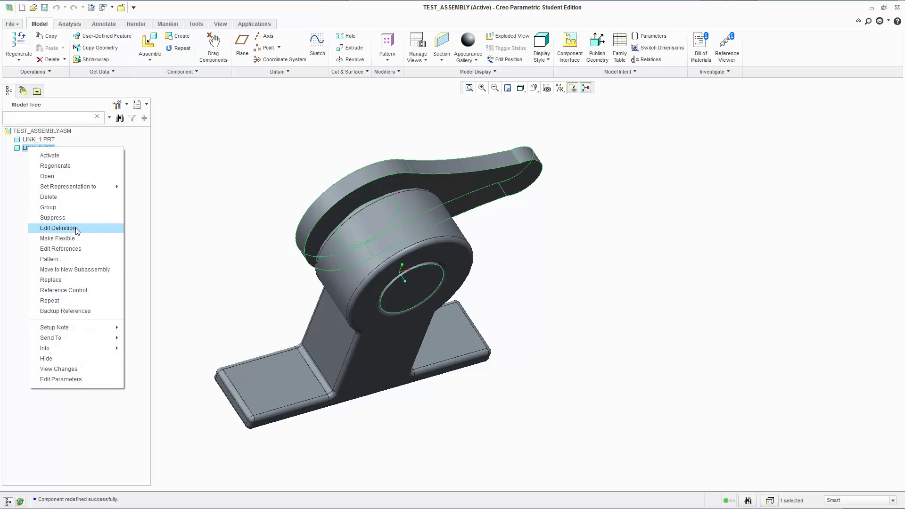
{"action": "left_click", "coordinate": [75, 228]}
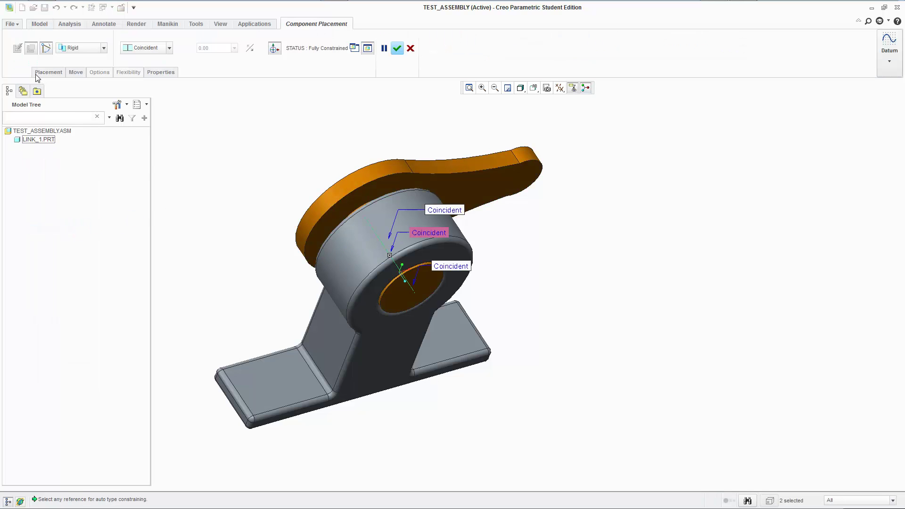
{"action": "left_click", "coordinate": [38, 73]}
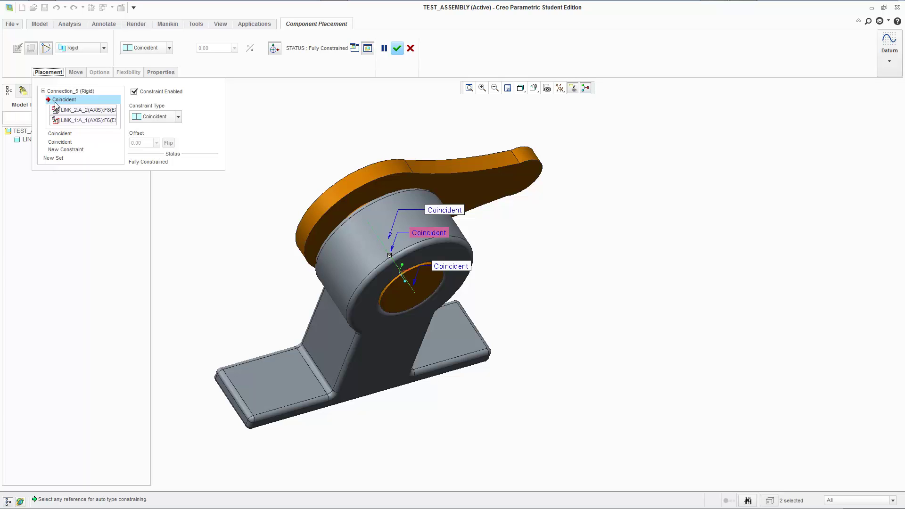
Try to replace link_2's axis reference in the first Coincident constraint with its cylindrical pin surface
{"action": "right_click", "coordinate": [76, 113]}
{"action": "left_click", "coordinate": [96, 117]}
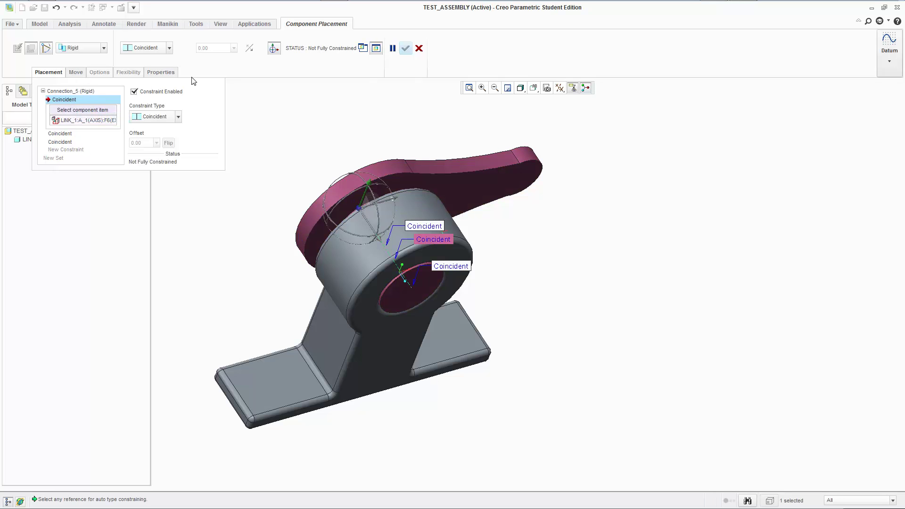
{"action": "left_click", "coordinate": [395, 220]}
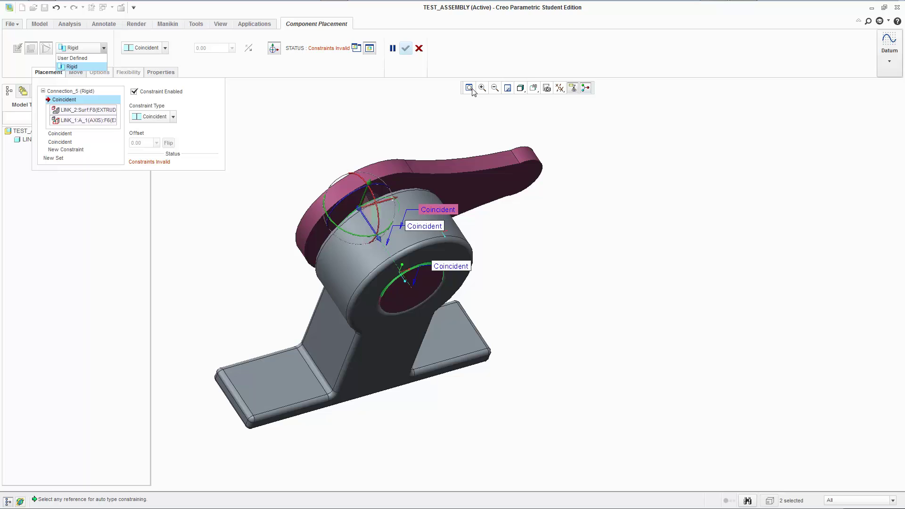
Delete the first Coincident constraint, which references link_1's axis, from link_2's Rigid connection
{"action": "left_click", "coordinate": [156, 48]}
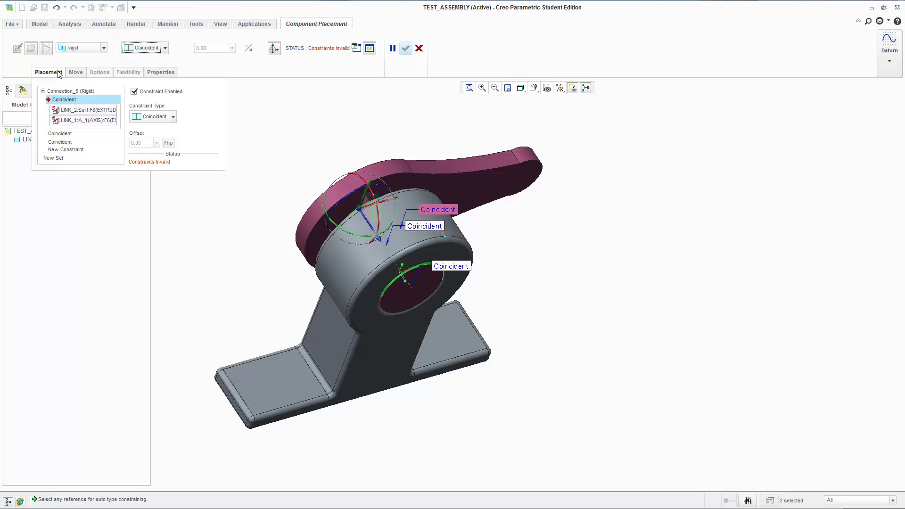
{"action": "right_click", "coordinate": [85, 110]}
{"action": "left_click", "coordinate": [86, 110]}
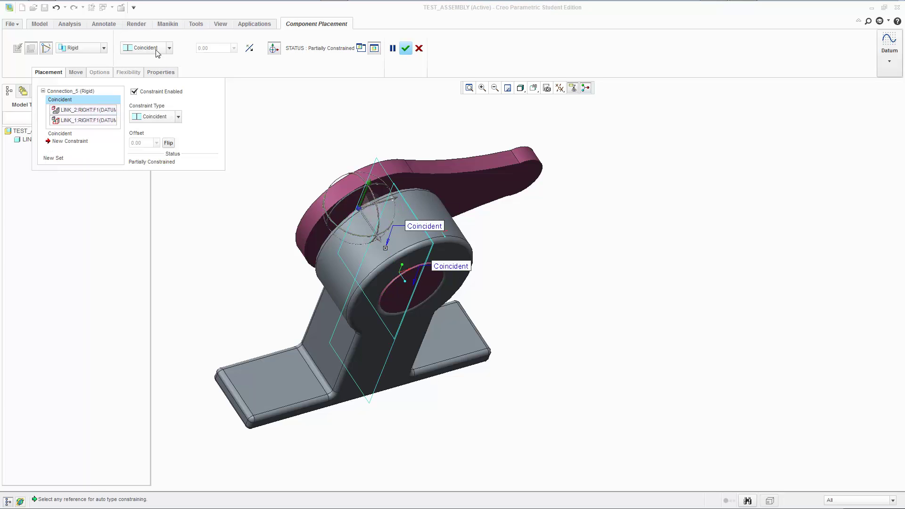
Delete the two remaining Coincident constraints from link_2's Rigid connection
{"action": "left_click", "coordinate": [149, 48]}
{"action": "left_click", "coordinate": [153, 51]}
{"action": "right_click", "coordinate": [74, 98]}
{"action": "left_click", "coordinate": [83, 102]}
{"action": "left_click", "coordinate": [143, 49]}
{"action": "left_click", "coordinate": [143, 49]}
{"action": "right_click", "coordinate": [66, 101]}
{"action": "left_click", "coordinate": [76, 106]}
Fix link_2 at its current position with a Fix constraint and accept the placement
{"action": "left_click", "coordinate": [148, 48]}
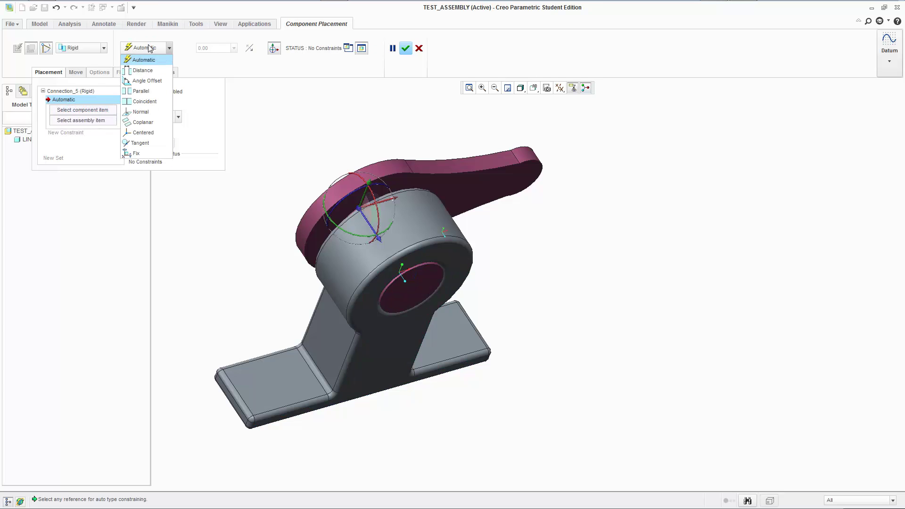
{"action": "left_click", "coordinate": [150, 48]}
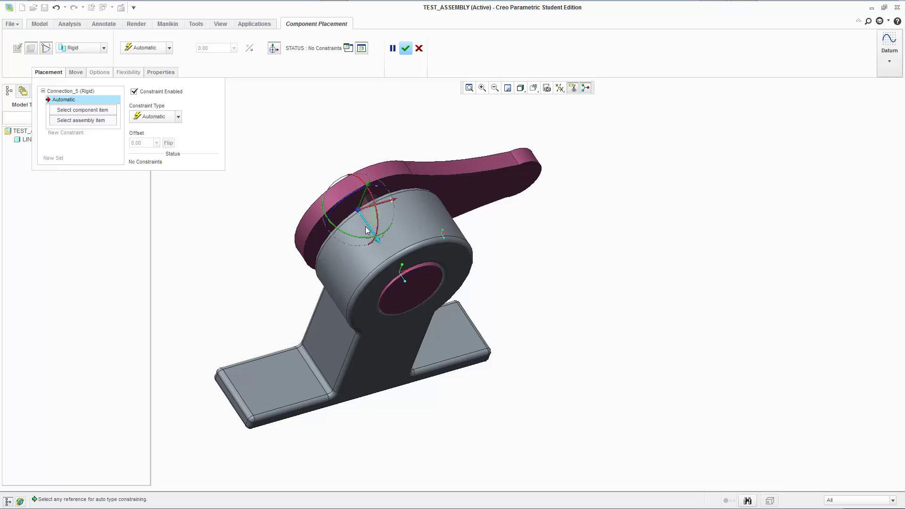
{"action": "left_click", "coordinate": [169, 48]}
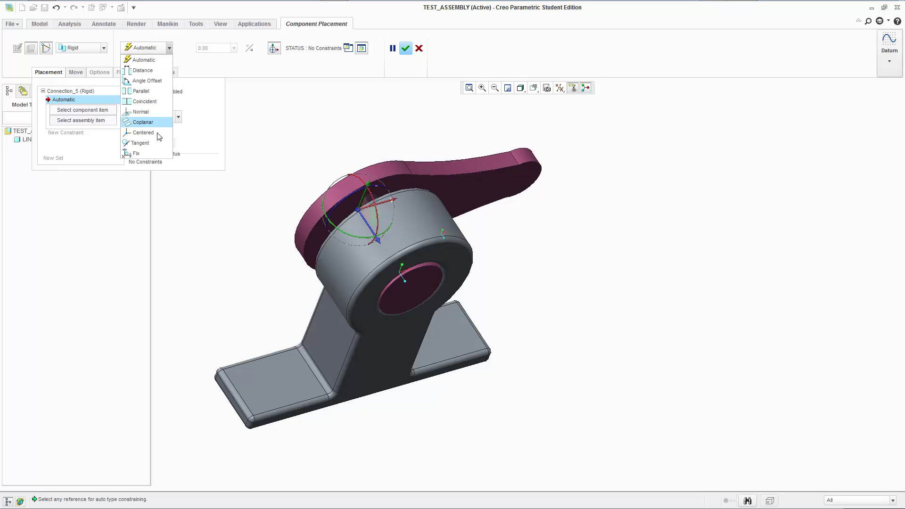
{"action": "left_click", "coordinate": [136, 153]}
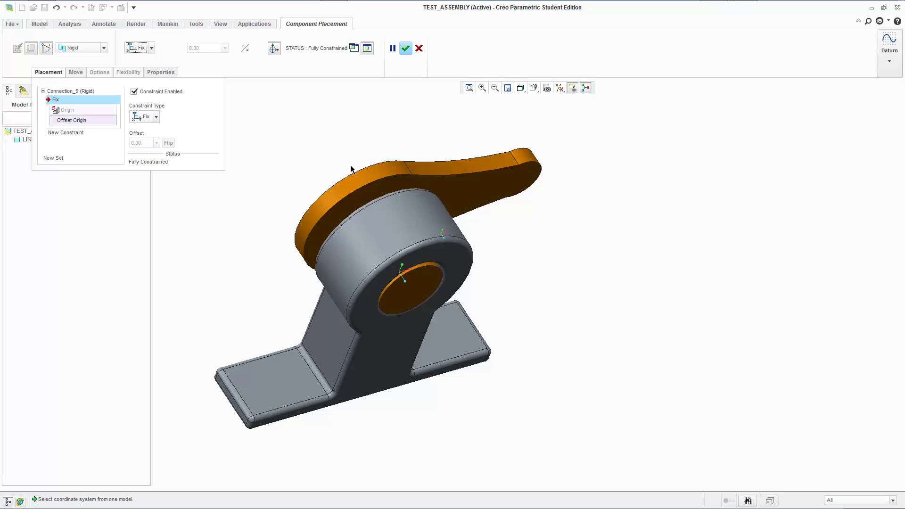
{"action": "left_click", "coordinate": [405, 48]}
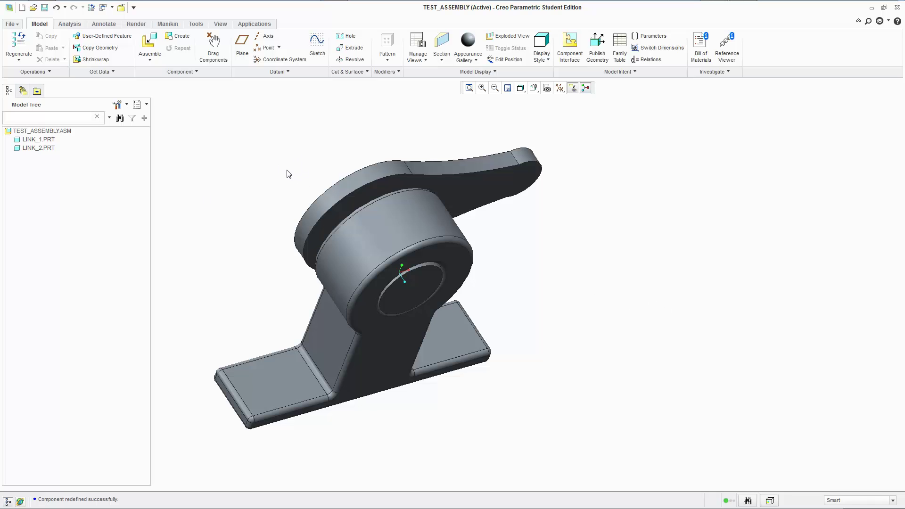
{"action": "mouse_move", "coordinate": [287, 174]}
{"action": "middle_mouse_down"}
{"action": "mouse_move", "coordinate": [461, 263]}
{"action": "mouse_move", "coordinate": [486, 286]}
{"action": "mouse_move", "coordinate": [517, 255]}
{"action": "mouse_move", "coordinate": [437, 221]}
{"action": "middle_mouse_up"}
{"action": "left_click", "coordinate": [255, 24]}
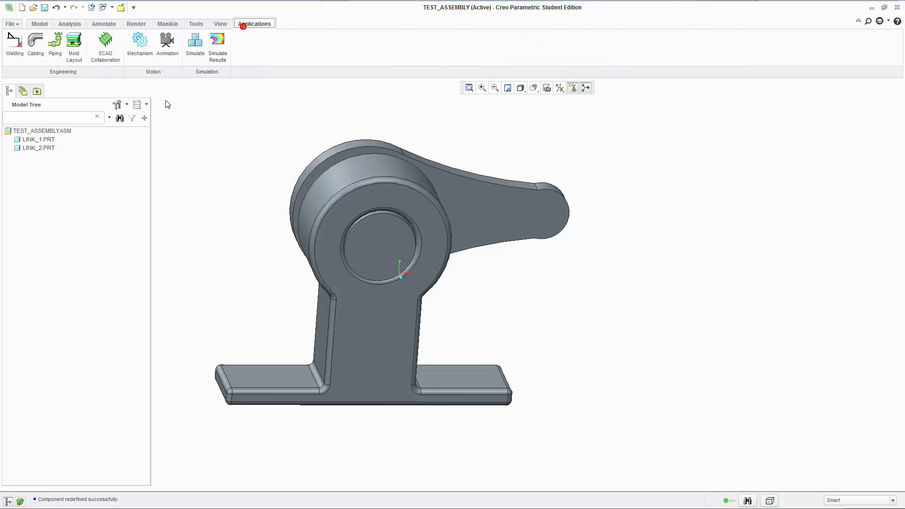
{"action": "left_click", "coordinate": [69, 24]}
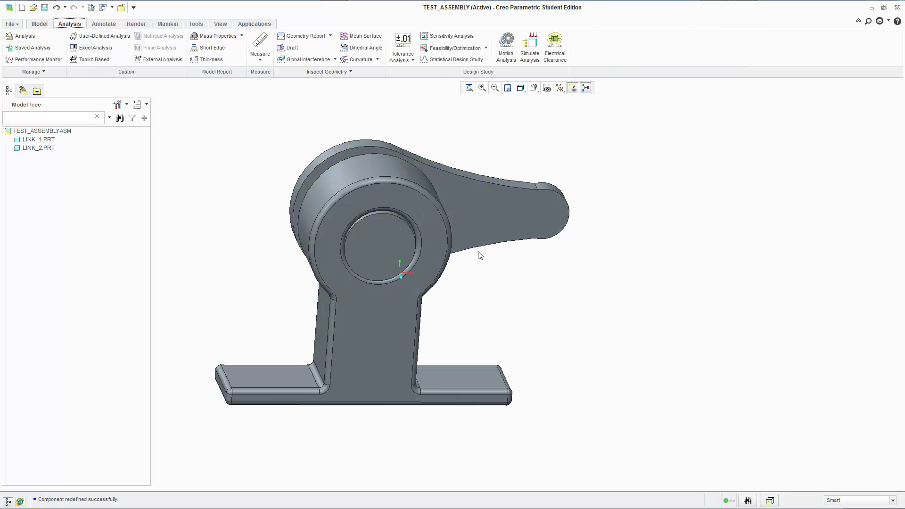
Open link_2's definition for editing and delete the Fix constraint from its Rigid connection
{"action": "right_click", "coordinate": [56, 148]}
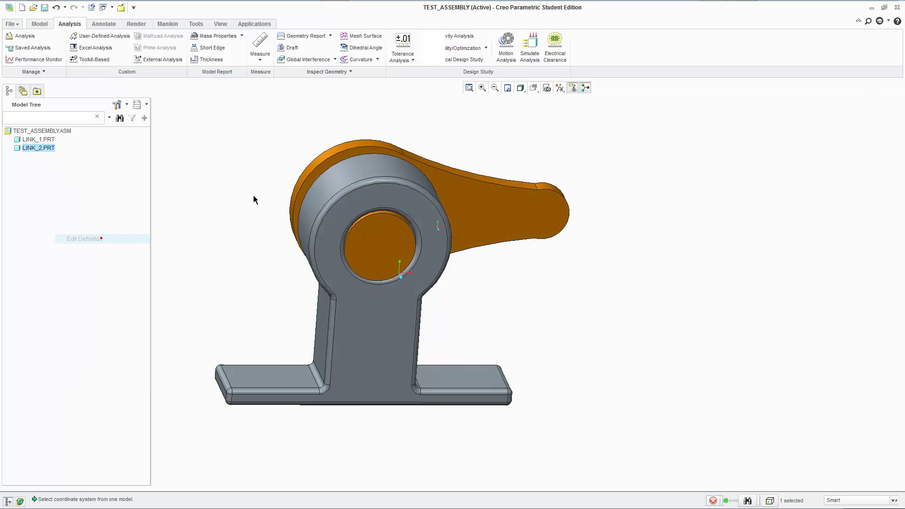
{"action": "left_click", "coordinate": [103, 239]}
{"action": "middle_click_drag", "start_coordinate": [253, 195], "coordinate": [137, 97]}
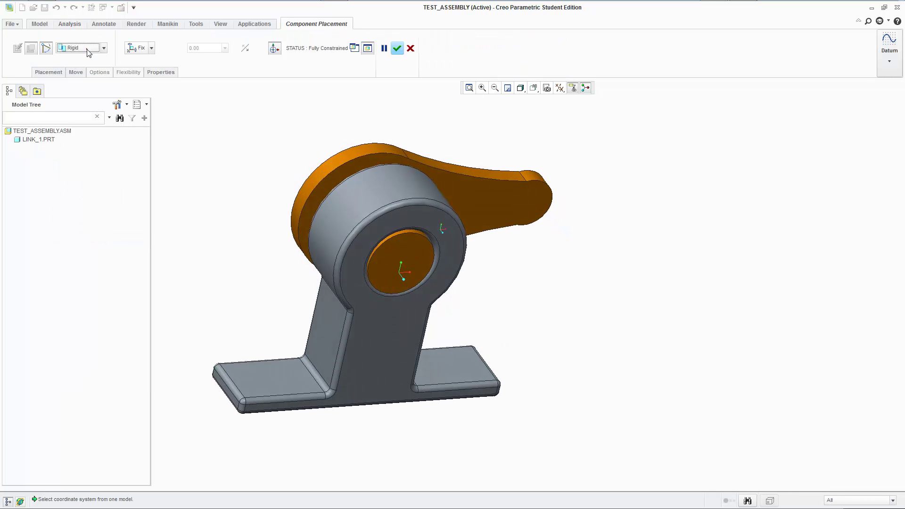
{"action": "left_click", "coordinate": [50, 72]}
{"action": "right_click", "coordinate": [66, 104]}
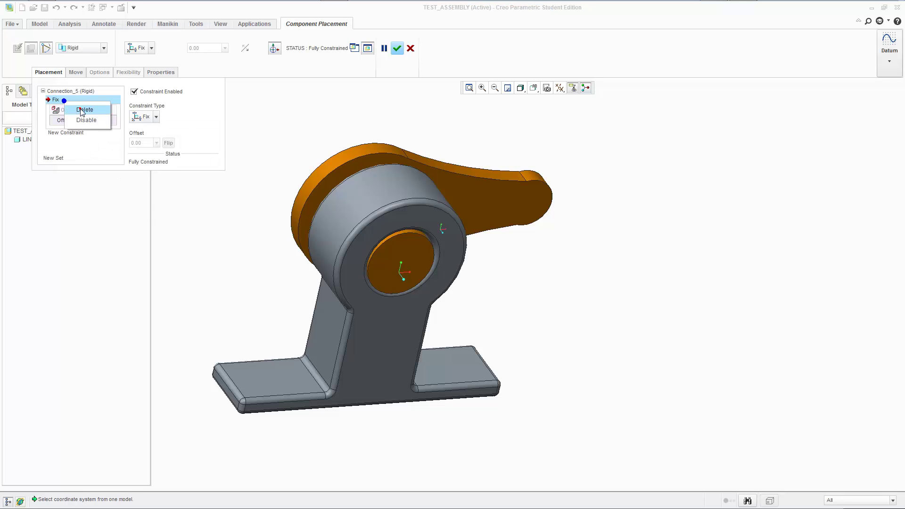
{"action": "left_click", "coordinate": [76, 106]}
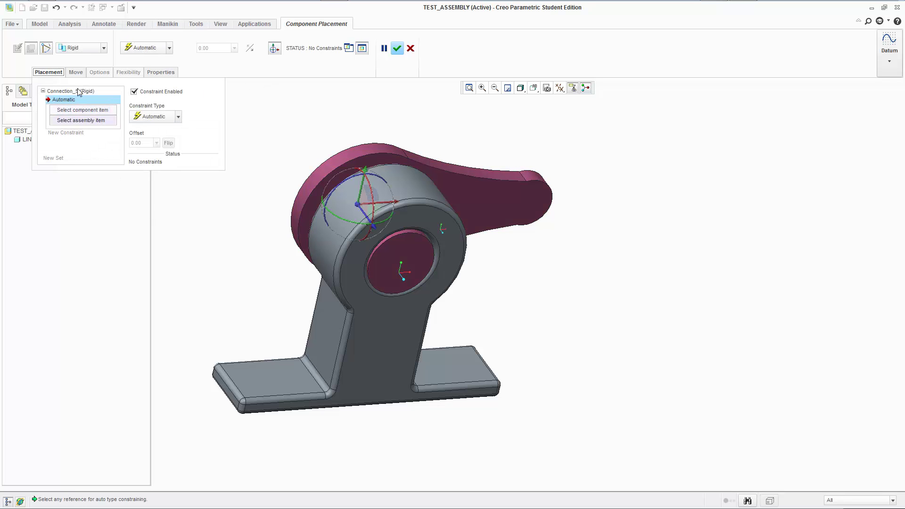
Change link_2's connection type to Cylinder and align its pin axis with link_1's hole axis, with datum axes displayed
{"action": "left_click", "coordinate": [84, 49]}
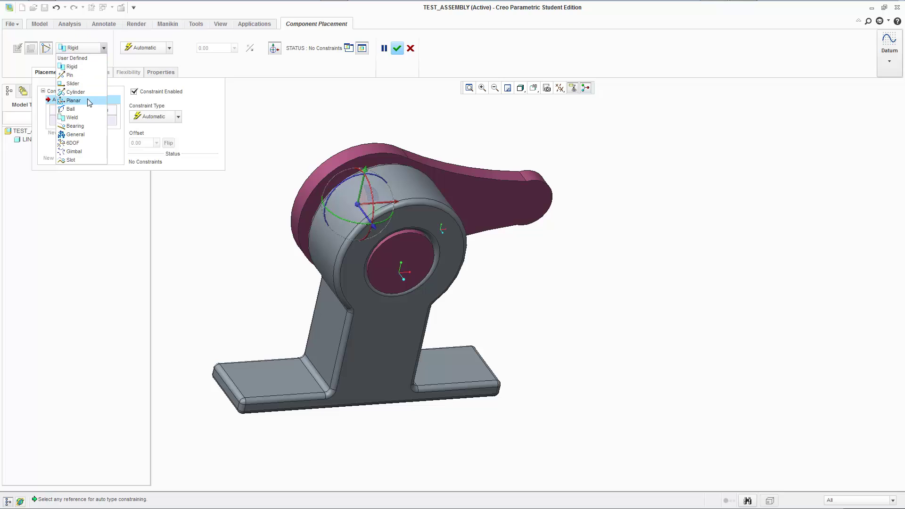
{"action": "left_click", "coordinate": [76, 92]}
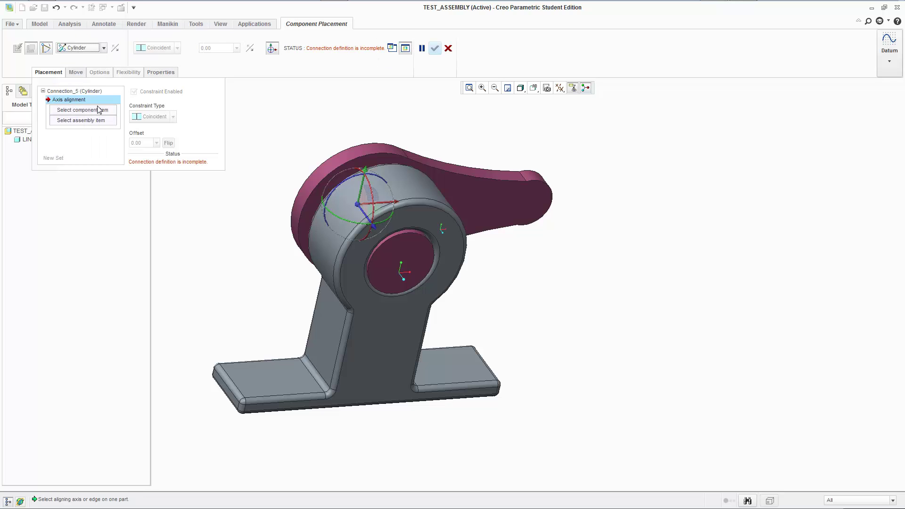
{"action": "left_click", "coordinate": [560, 88]}
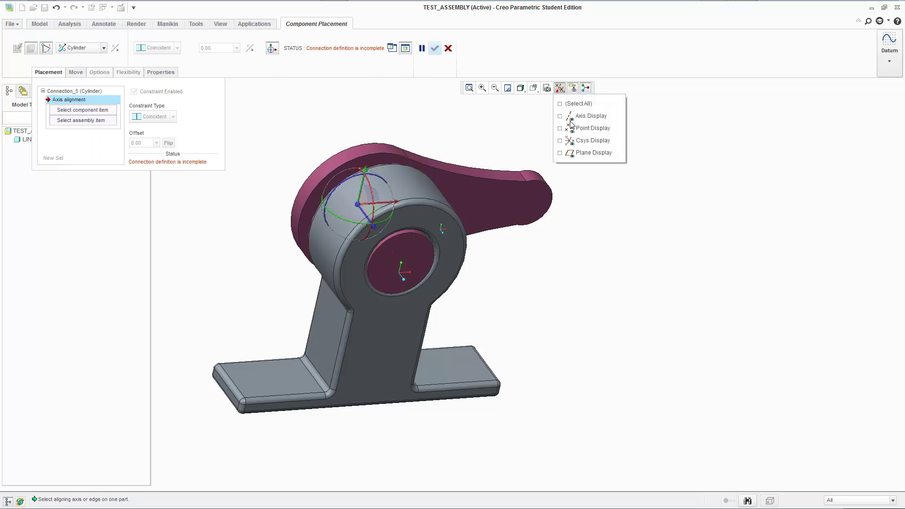
{"action": "left_click", "coordinate": [590, 116]}
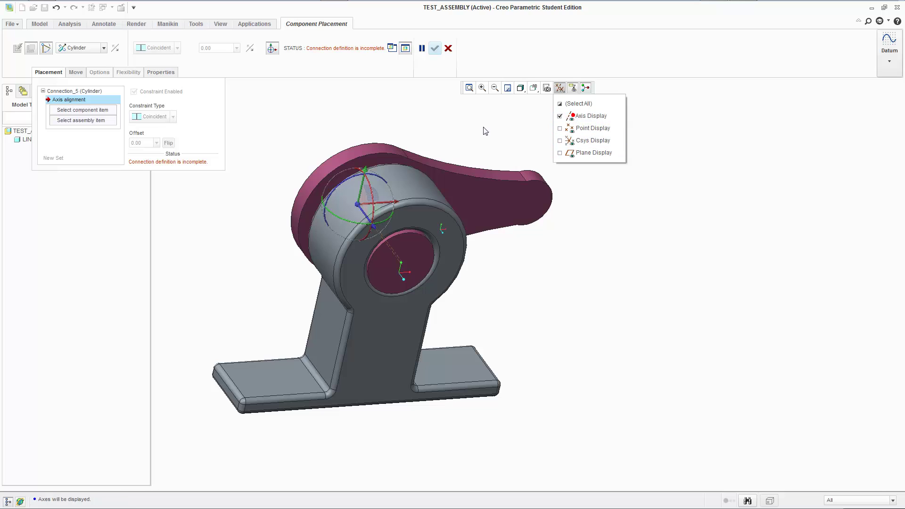
{"action": "left_click", "coordinate": [407, 118]}
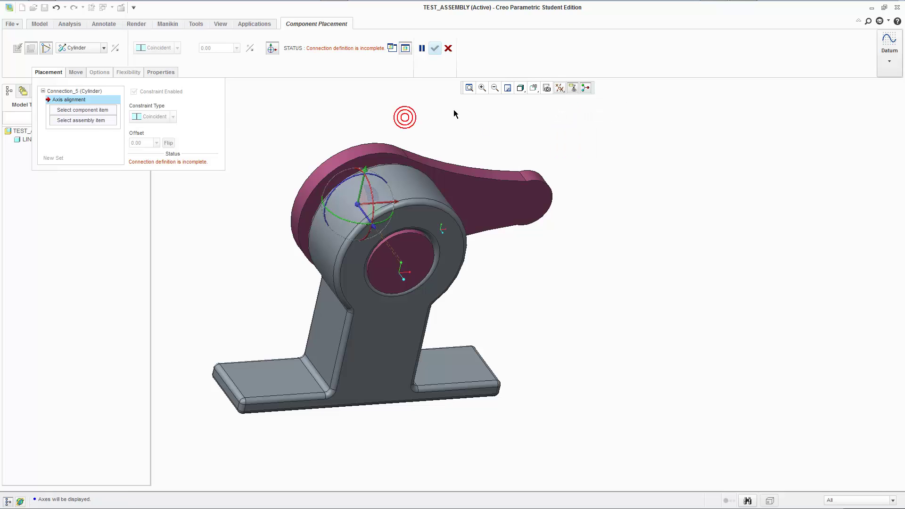
{"action": "left_click", "coordinate": [396, 259]}
{"action": "left_click", "coordinate": [383, 274]}
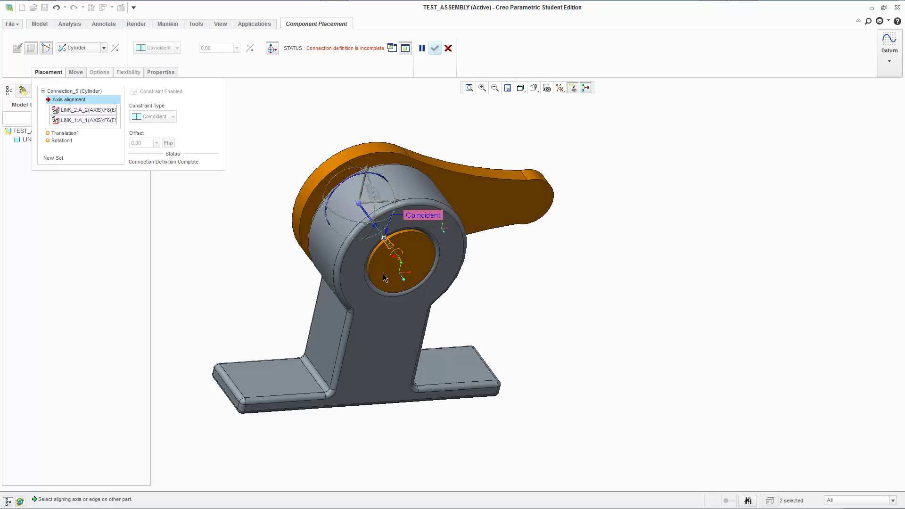
Set link_1's front face and the end face of link_2's pin as zero references for the translation axis
{"action": "left_click", "coordinate": [82, 133]}
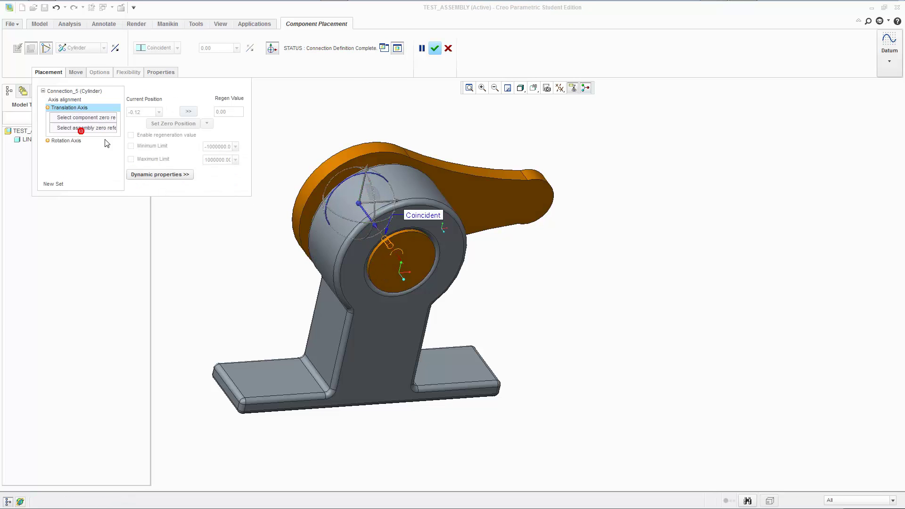
{"action": "left_click", "coordinate": [434, 225]}
{"action": "middle_click_drag", "start_coordinate": [504, 121], "coordinate": [486, 160]}
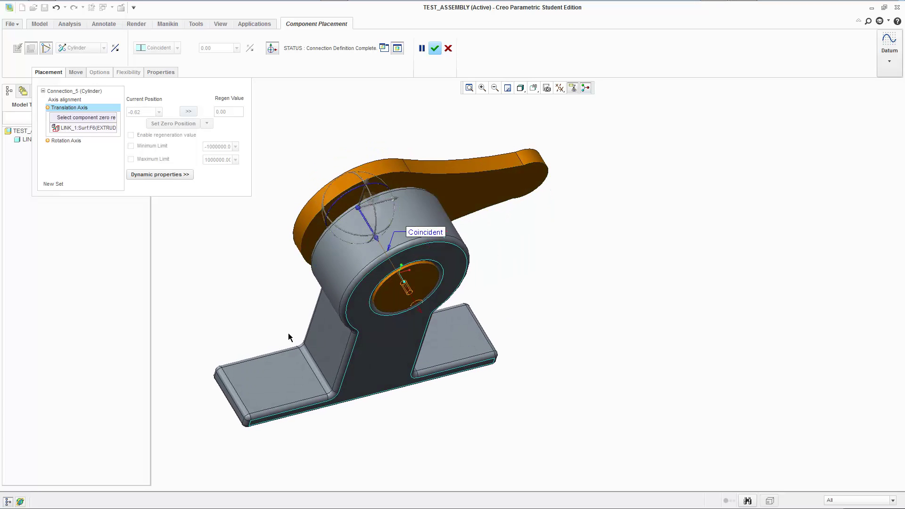
{"action": "left_click", "coordinate": [413, 287]}
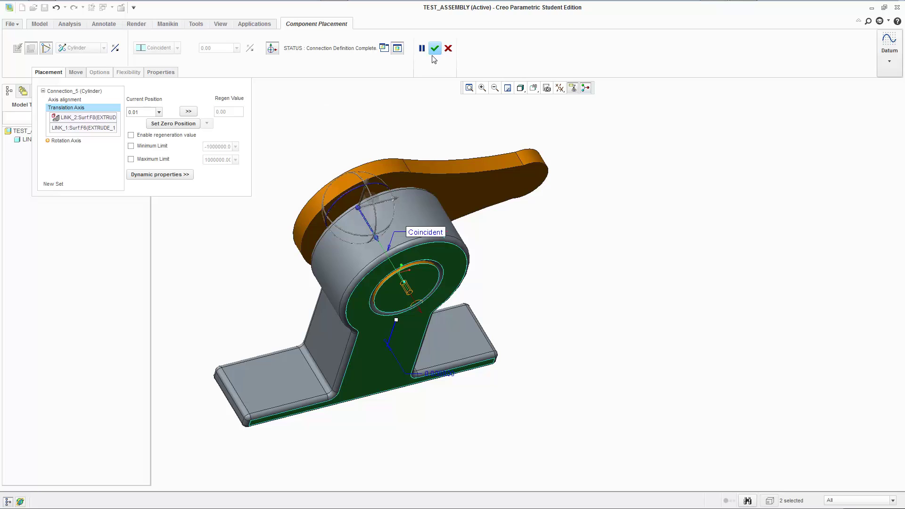
Limit the Cylinder connection's translation axis to a minimum of 0 and a maximum of 0.25, and accept the placement
{"action": "left_click", "coordinate": [64, 100]}
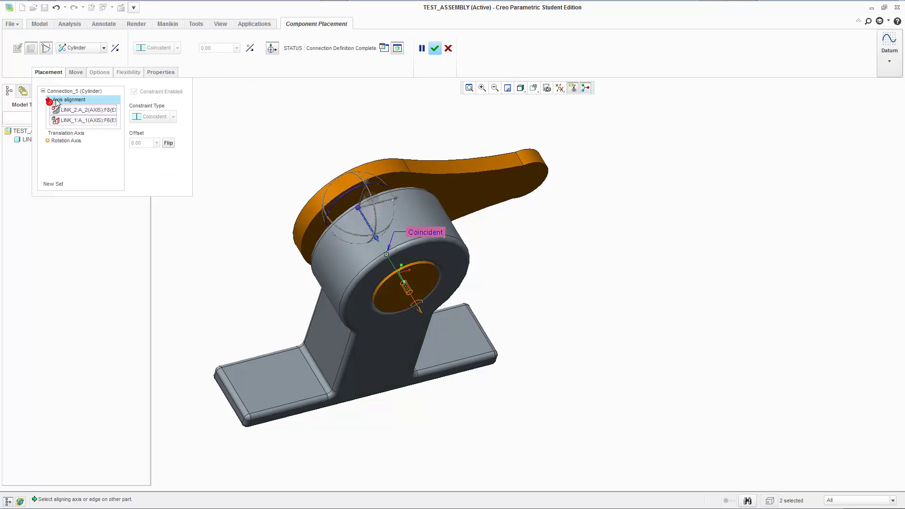
{"action": "left_click", "coordinate": [83, 134]}
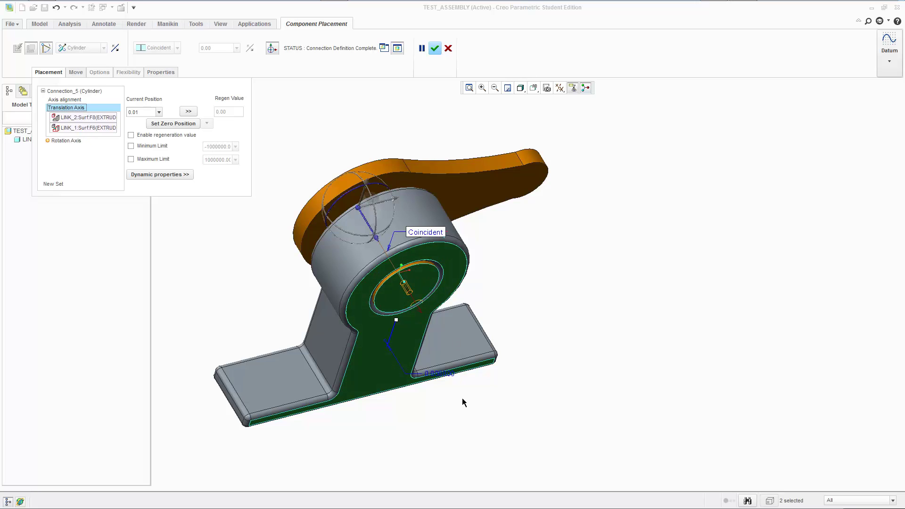
{"action": "left_click", "coordinate": [160, 146]}
{"action": "double_click", "coordinate": [227, 148]}
{"action": "type", "text": "0"}
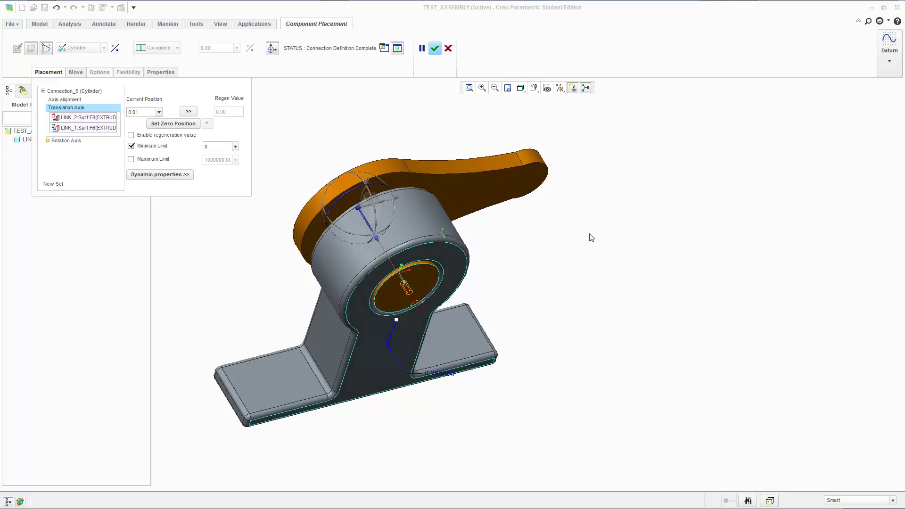
{"action": "left_click", "coordinate": [156, 159]}
{"action": "double_click", "coordinate": [218, 161]}
{"action": "type", "text": "0.25"}
{"action": "left_click", "coordinate": [435, 49]}
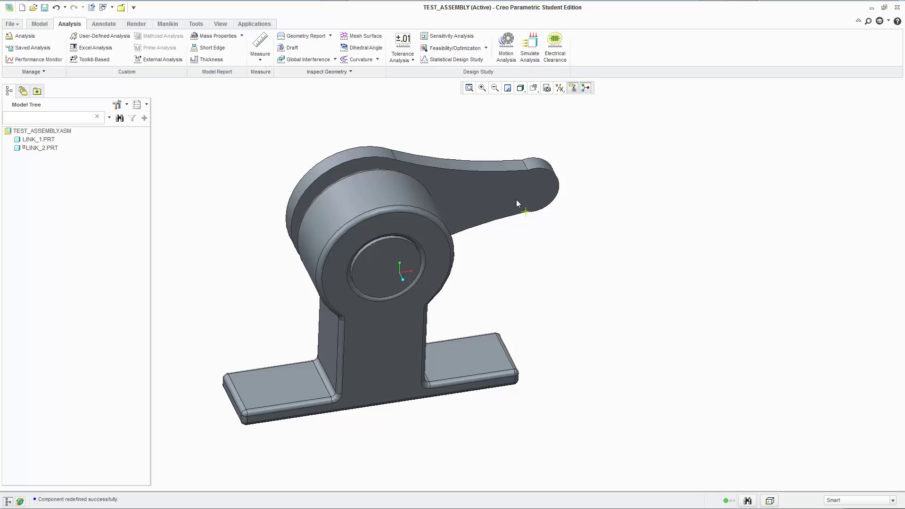
Test link_2's rotation and limited sliding in link_1's hole by moving the arm through its range
{"action": "mouse_move", "coordinate": [517, 199]}
{"action": "left_mouse_down", "text": "ctrl+alt"}
{"action": "mouse_move", "coordinate": [440, 116]}
{"action": "mouse_move", "coordinate": [299, 92]}
{"action": "mouse_move", "coordinate": [281, 105]}
{"action": "mouse_move", "coordinate": [493, 137]}
{"action": "mouse_move", "coordinate": [510, 169]}
{"action": "mouse_move", "coordinate": [313, 114]}
{"action": "mouse_move", "coordinate": [363, 115]}
{"action": "mouse_move", "coordinate": [387, 98]}
{"action": "mouse_move", "coordinate": [385, 63]}
{"action": "left_mouse_up", "text": "ctrl+alt"}
{"action": "mouse_move", "coordinate": [513, 189]}
{"action": "middle_mouse_down"}
{"action": "mouse_move", "coordinate": [553, 168]}
{"action": "mouse_move", "coordinate": [568, 198]}
{"action": "mouse_move", "coordinate": [516, 223]}
{"action": "middle_mouse_up"}
{"action": "mouse_move", "coordinate": [358, 237]}
{"action": "left_mouse_down", "text": "ctrl+alt"}
{"action": "mouse_move", "coordinate": [375, 245]}
{"action": "mouse_move", "coordinate": [347, 230]}
{"action": "mouse_move", "coordinate": [361, 248]}
{"action": "mouse_move", "coordinate": [353, 241]}
{"action": "left_mouse_up", "text": "ctrl+alt"}
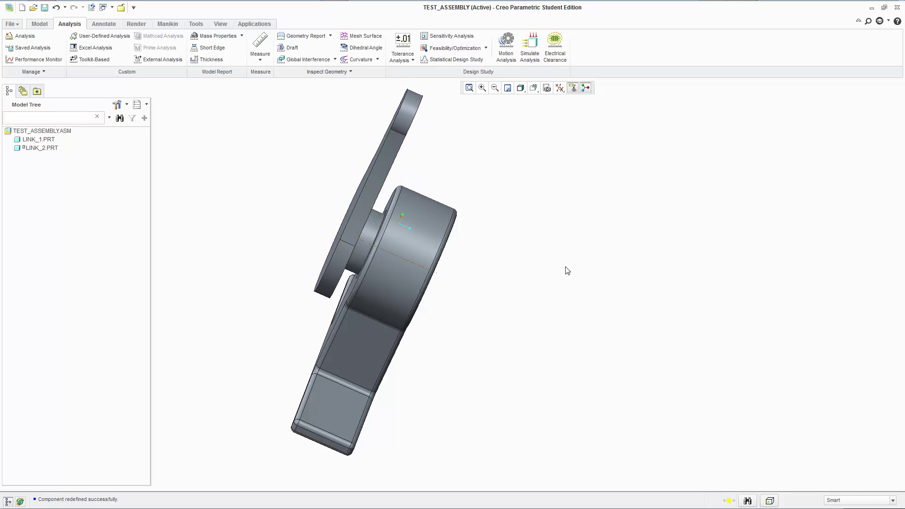
{"action": "mouse_move", "coordinate": [566, 269]}
{"action": "middle_mouse_down"}
{"action": "mouse_move", "coordinate": [504, 266]}
{"action": "mouse_move", "coordinate": [536, 269]}
{"action": "middle_mouse_up"}
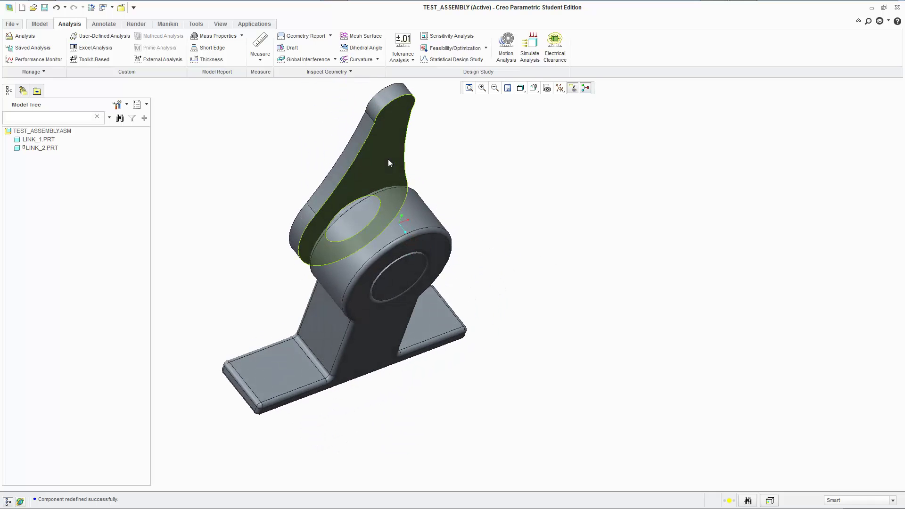
{"action": "mouse_move", "coordinate": [388, 157]}
{"action": "left_mouse_down", "text": "ctrl+alt"}
{"action": "mouse_move", "coordinate": [514, 158]}
{"action": "mouse_move", "coordinate": [233, 194]}
{"action": "mouse_move", "coordinate": [550, 198]}
{"action": "mouse_move", "coordinate": [218, 270]}
{"action": "mouse_move", "coordinate": [328, 121]}
{"action": "mouse_move", "coordinate": [293, 317]}
{"action": "mouse_move", "coordinate": [375, 177]}
{"action": "mouse_move", "coordinate": [261, 239]}
{"action": "mouse_move", "coordinate": [463, 117]}
{"action": "mouse_move", "coordinate": [376, 318]}
{"action": "mouse_move", "coordinate": [292, 156]}
{"action": "mouse_move", "coordinate": [352, 197]}
{"action": "mouse_move", "coordinate": [297, 228]}
{"action": "mouse_move", "coordinate": [377, 299]}
{"action": "mouse_move", "coordinate": [481, 180]}
{"action": "mouse_move", "coordinate": [208, 162]}
{"action": "mouse_move", "coordinate": [323, 341]}
{"action": "mouse_move", "coordinate": [458, 189]}
{"action": "mouse_move", "coordinate": [208, 263]}
{"action": "mouse_move", "coordinate": [467, 190]}
{"action": "mouse_move", "coordinate": [192, 355]}
{"action": "mouse_move", "coordinate": [225, 357]}
{"action": "left_mouse_up", "text": "ctrl+alt"}
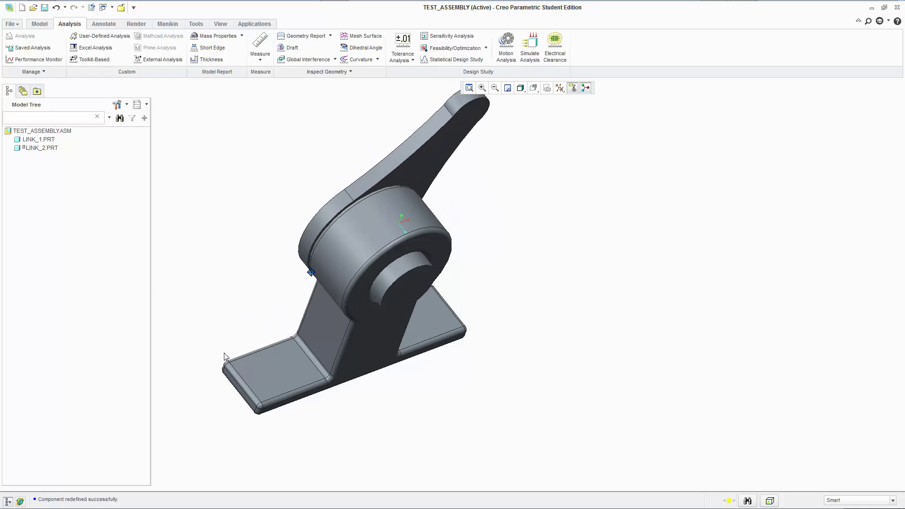
{"action": "left_click", "coordinate": [40, 23]}
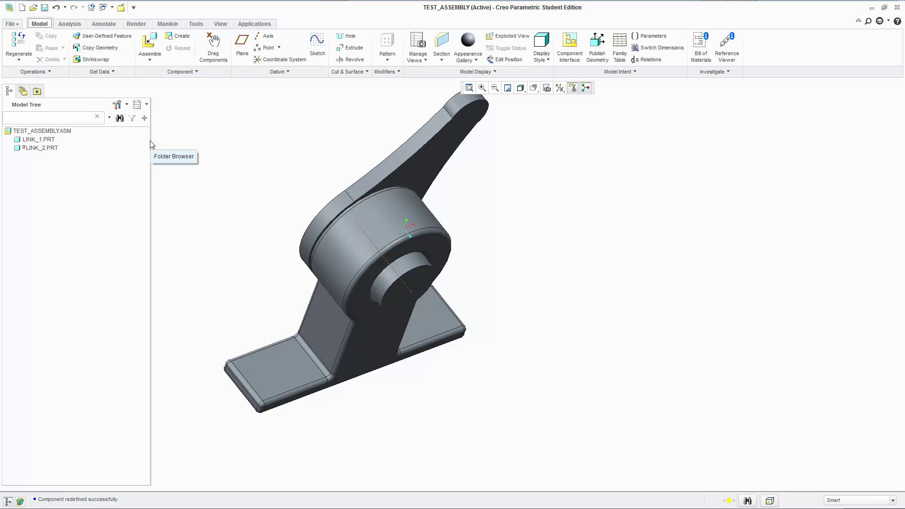
{"action": "middle_click_drag", "start_coordinate": [533, 336], "coordinate": [532, 317]}
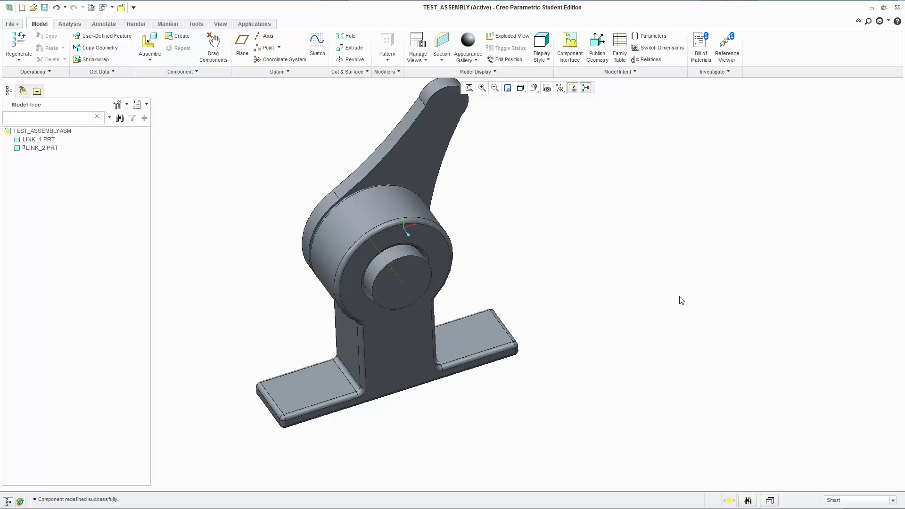
{"action": "middle_click_drag", "start_coordinate": [603, 197], "coordinate": [624, 214]}
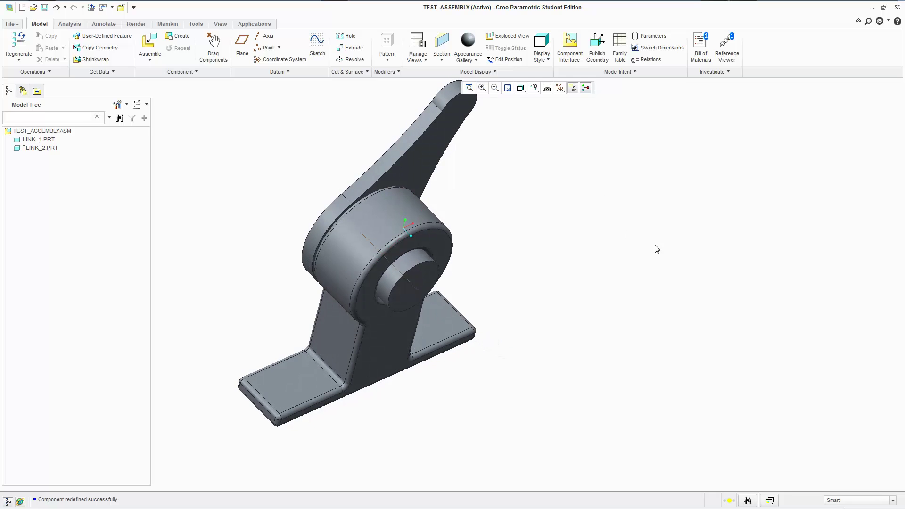